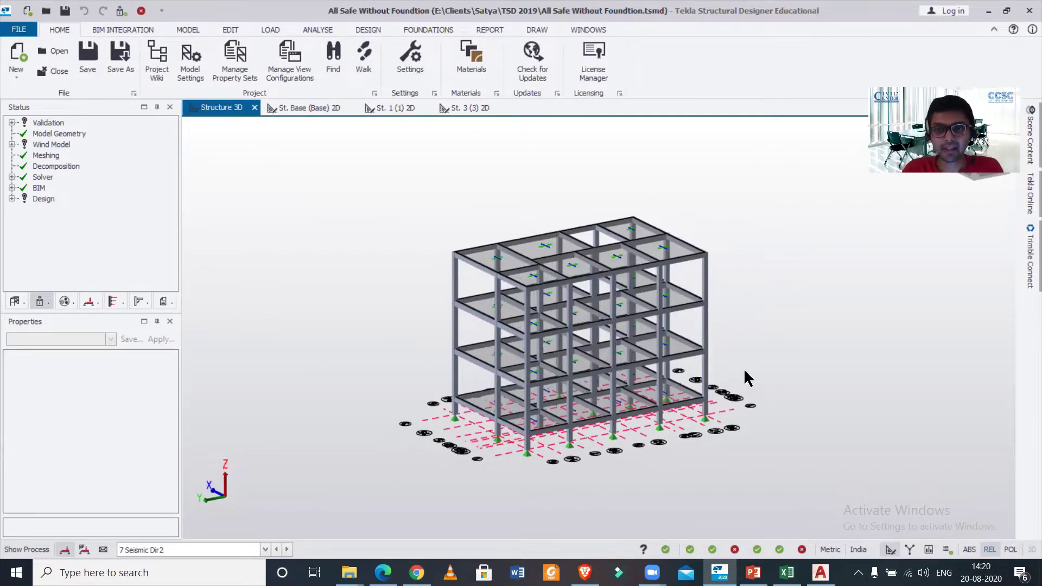
- Pan the four-storey frame model and orbit it to view from higher up
mouse_move(744, 371)
middle_mouse_down()
mouse_move(732, 356)
mouse_move(761, 286)
mouse_move(734, 362)
middle_mouse_up()
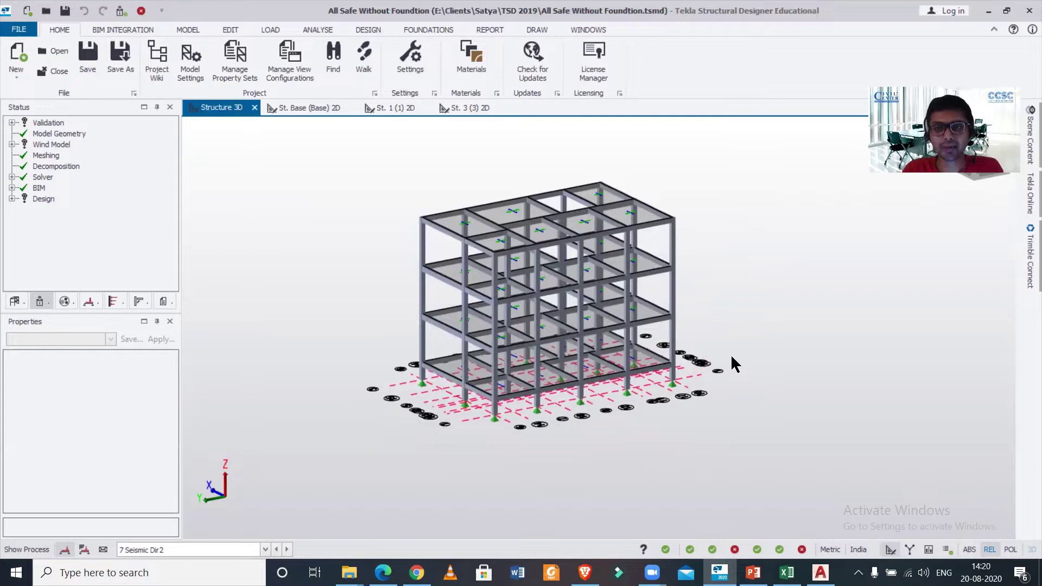
middle_click_drag(732, 357, 742, 380)
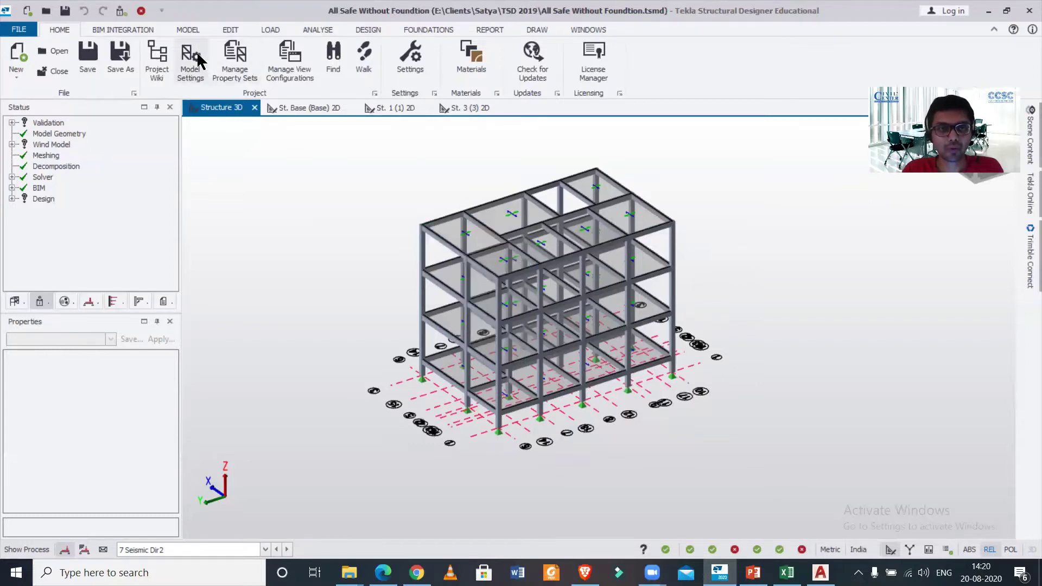
- Add a new pile type named P1 to the pile catalogue, installed as Driven
left_click(427, 33)
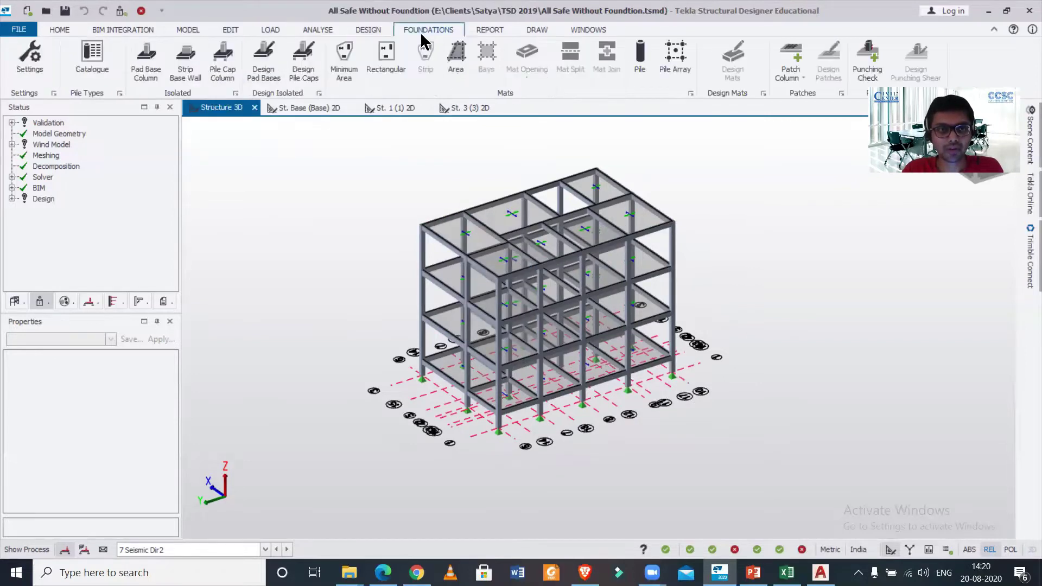
left_click(106, 65)
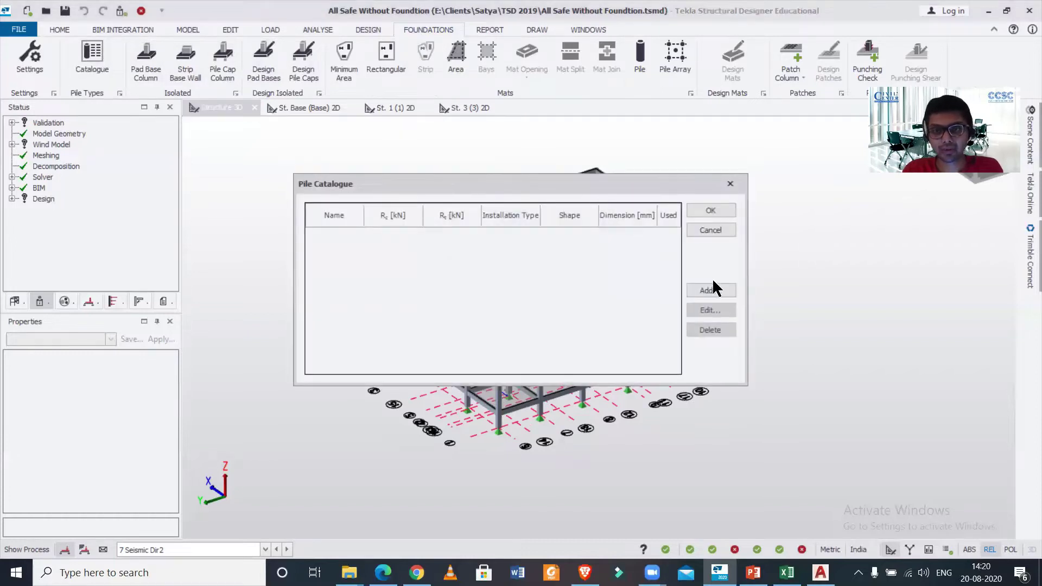
left_click(711, 291)
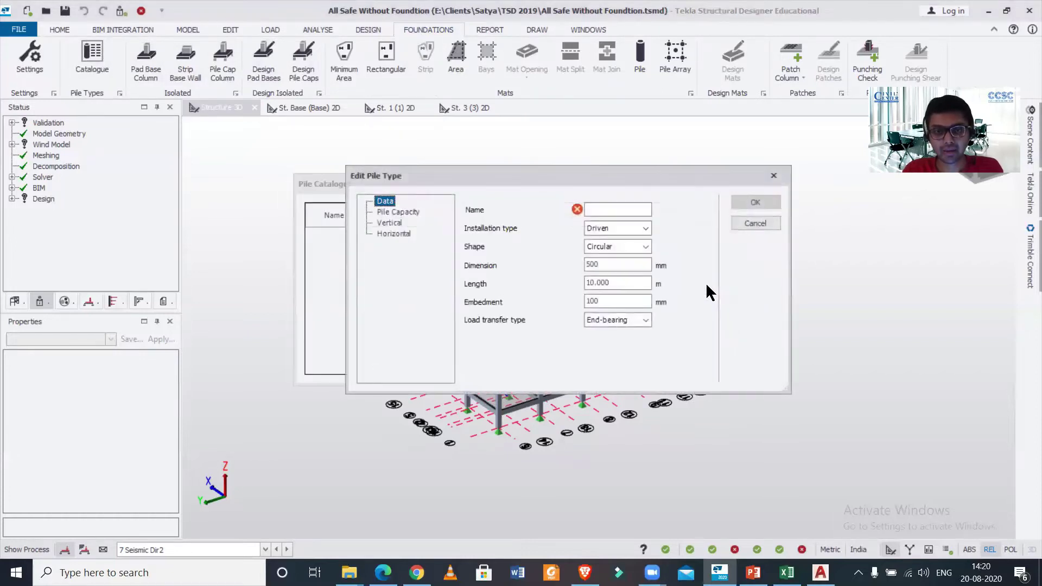
left_click(635, 209)
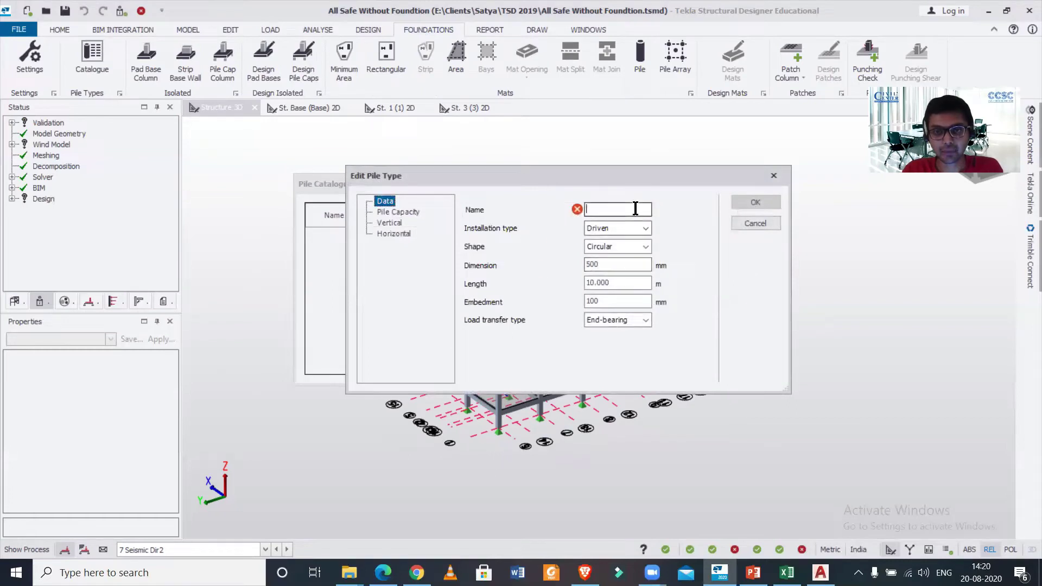
type("P1")
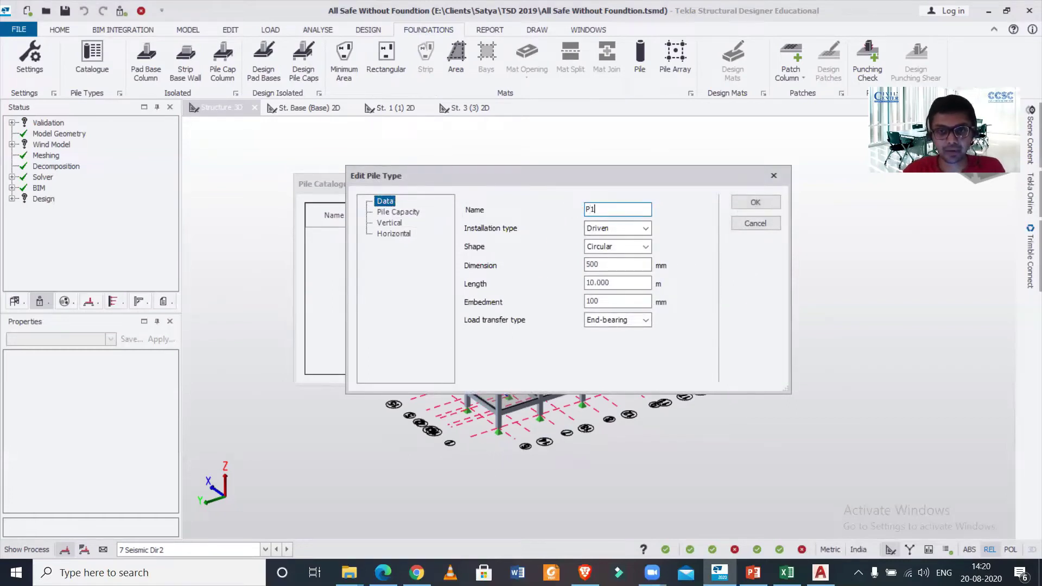
left_click(646, 228)
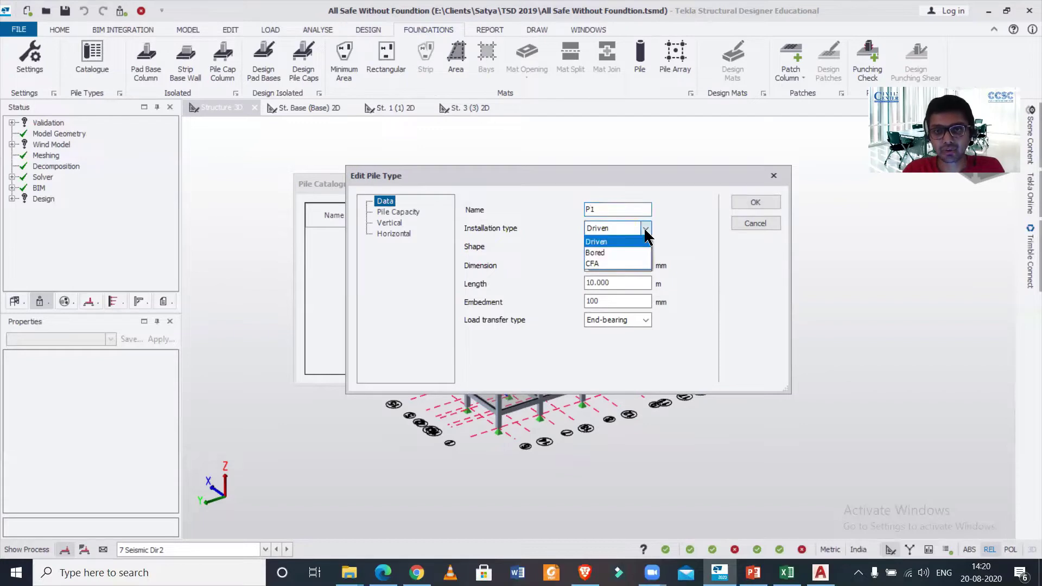
left_click(646, 234)
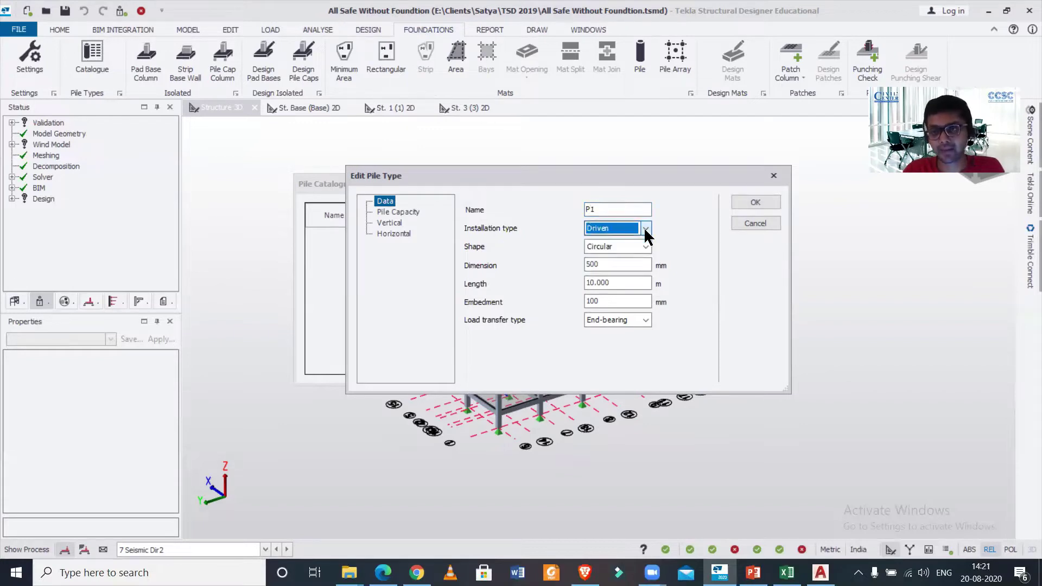
- Keep the P1 pile shape Circular and set its diameter to 400 mm
left_click(646, 247)
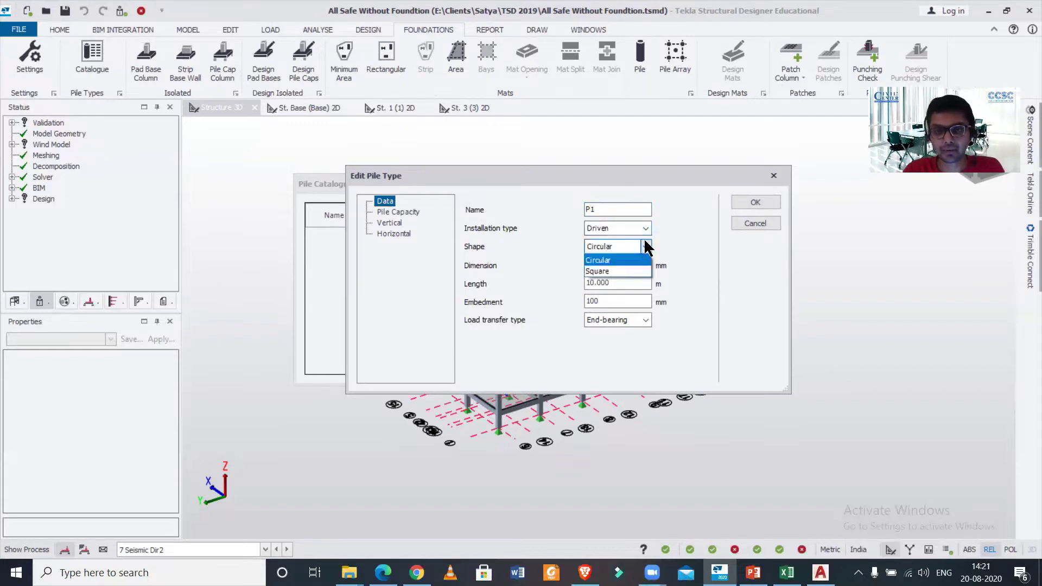
left_click(646, 247)
left_click(646, 247)
left_click(646, 247)
double_click(619, 265)
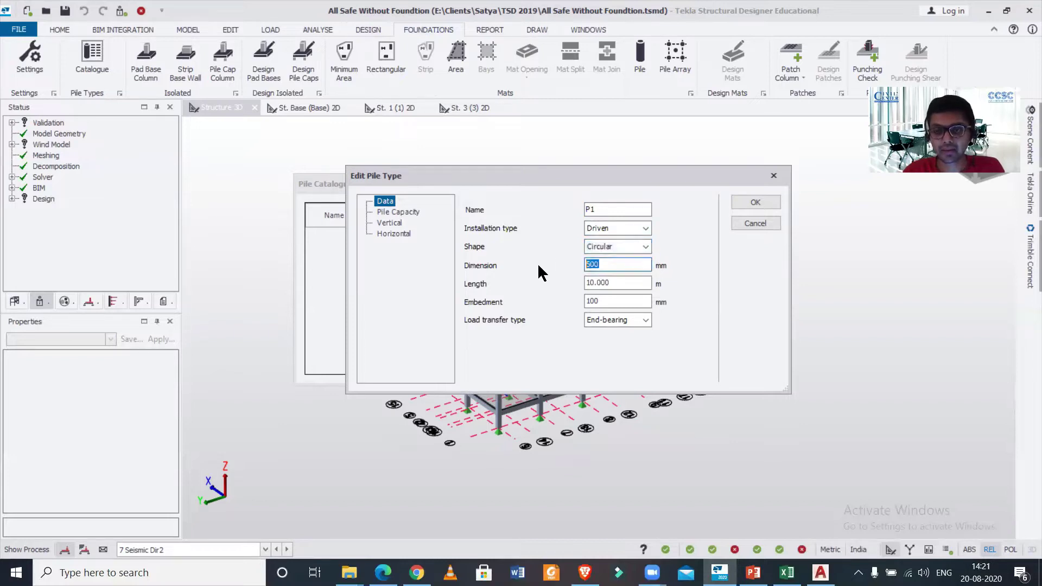
type("400")
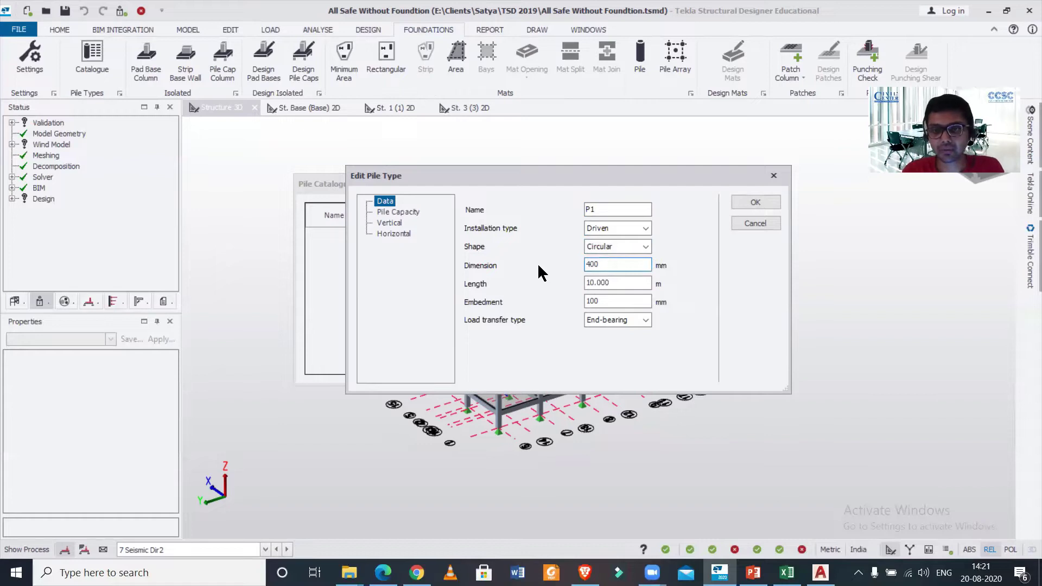
- Set the P1 pile length to 7 m with End-bearing load transfer
left_click_drag(608, 283, 461, 284)
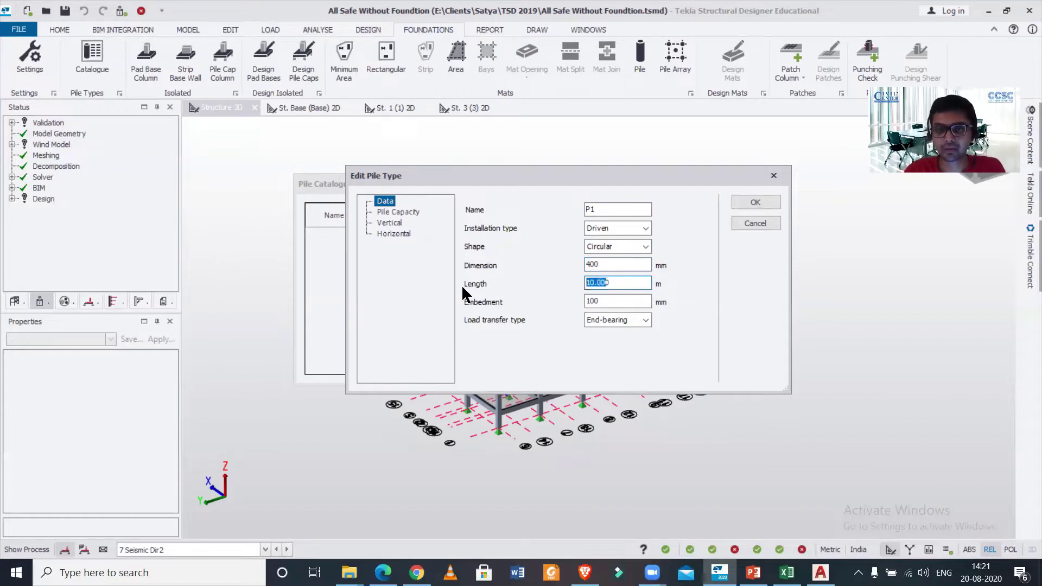
left_click_drag(618, 283, 548, 281)
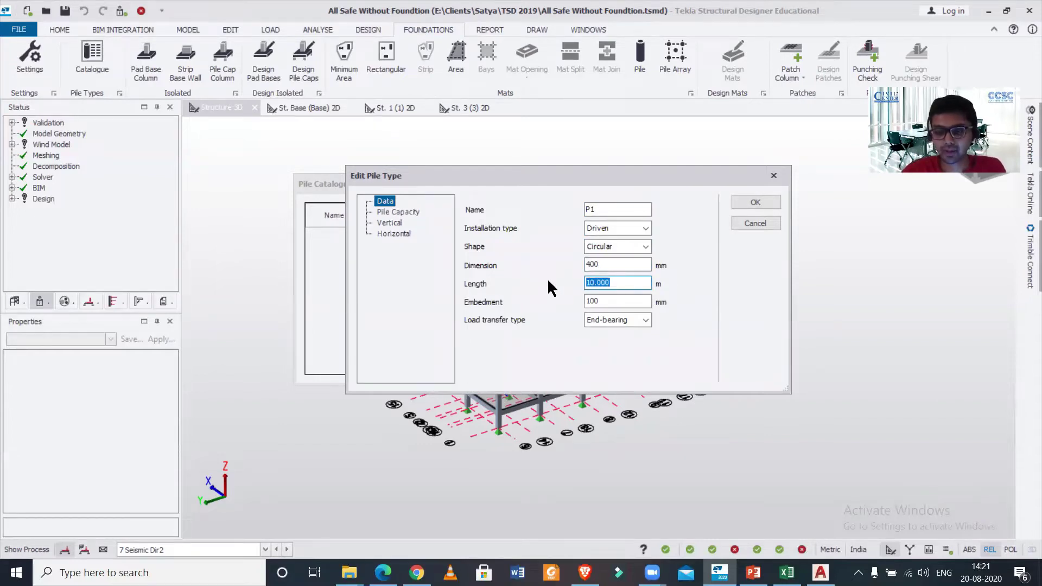
type("7")
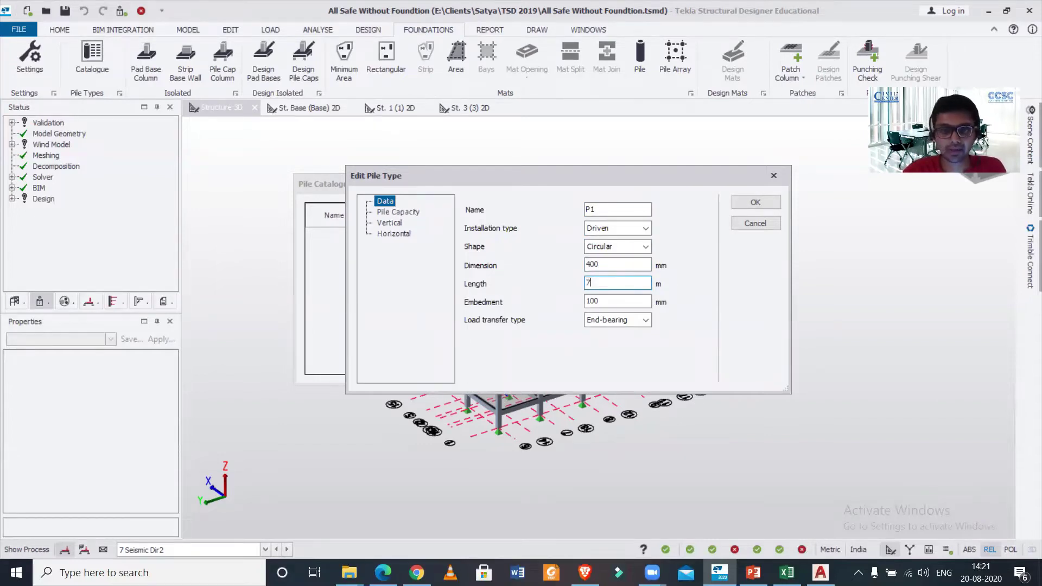
left_click(633, 304)
left_click(646, 321)
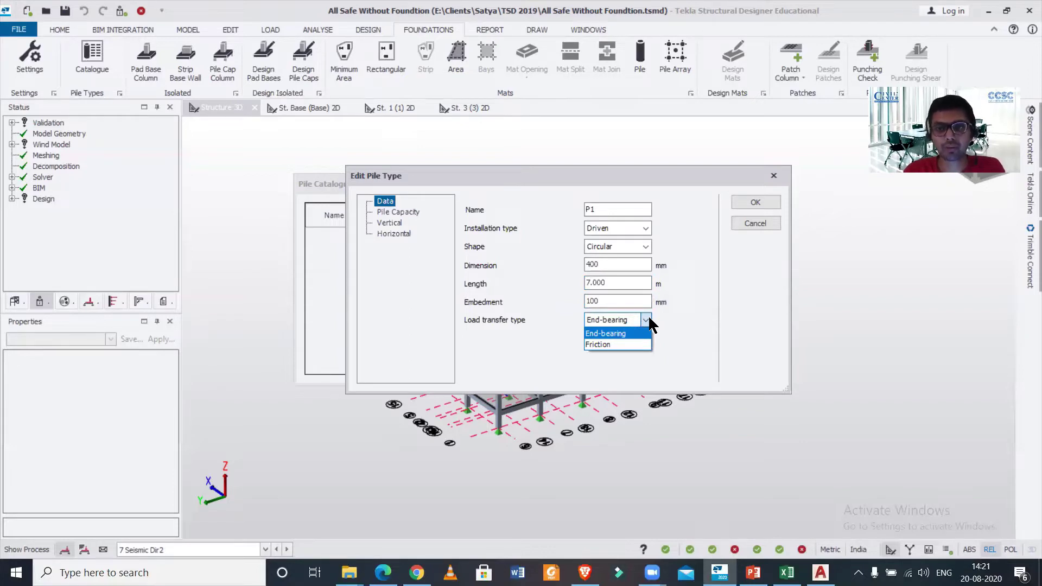
left_click(648, 320)
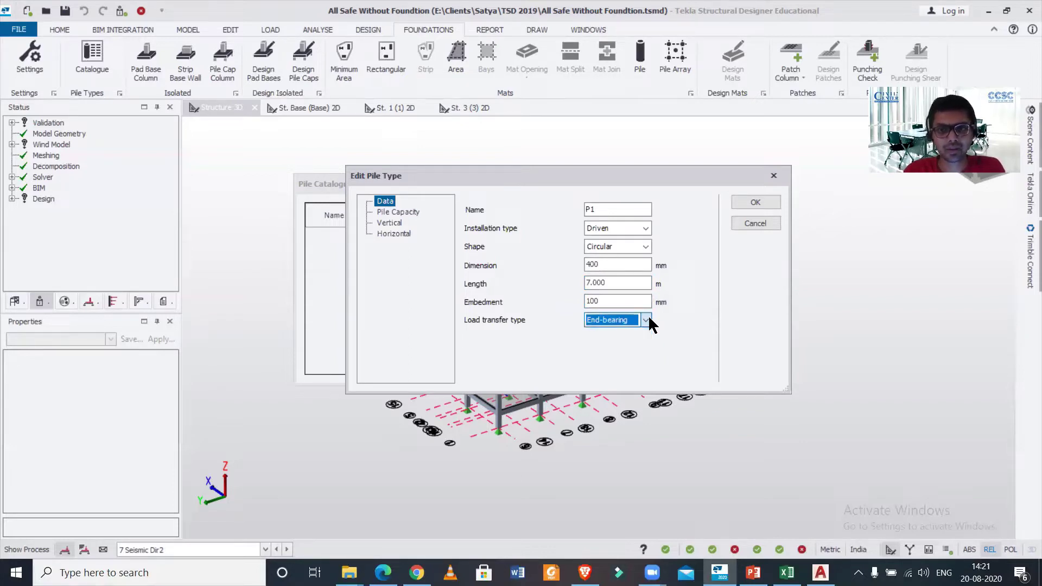
left_click(397, 212)
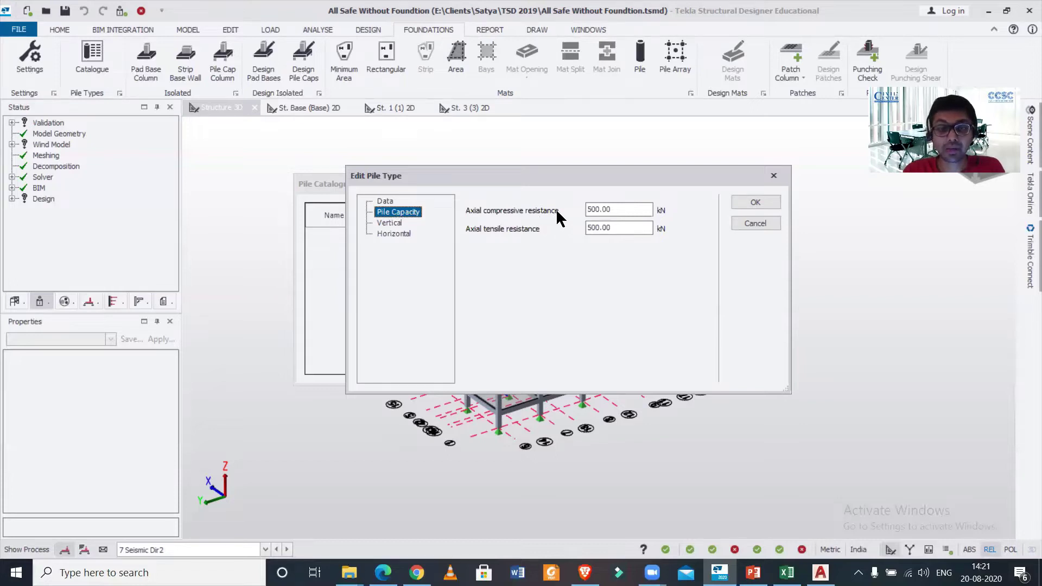
- Set P1's axial tension capacity to 400 kN, keep linear spring and Fixed restraint, and confirm
double_click(619, 225)
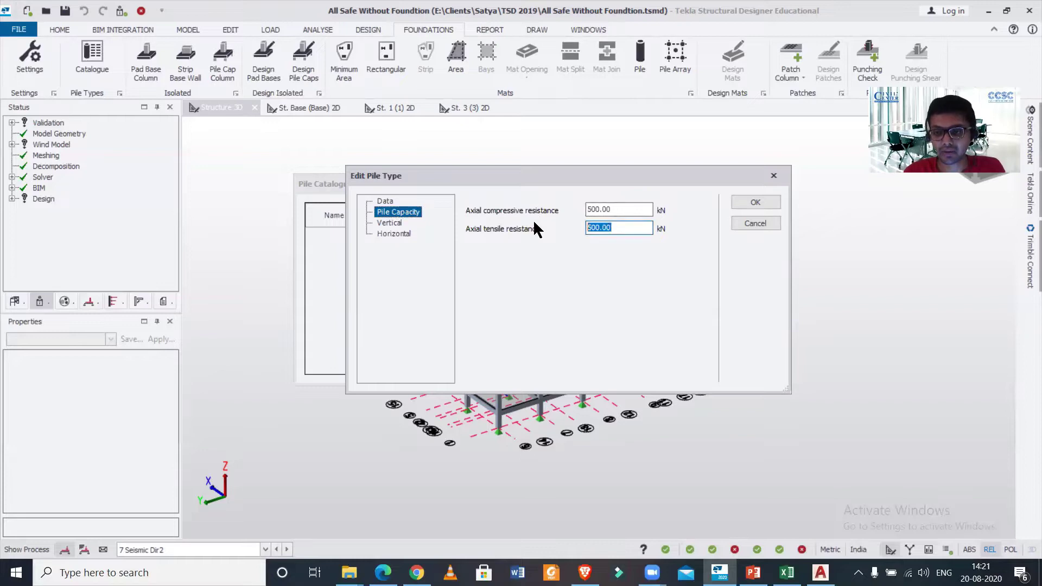
type("400")
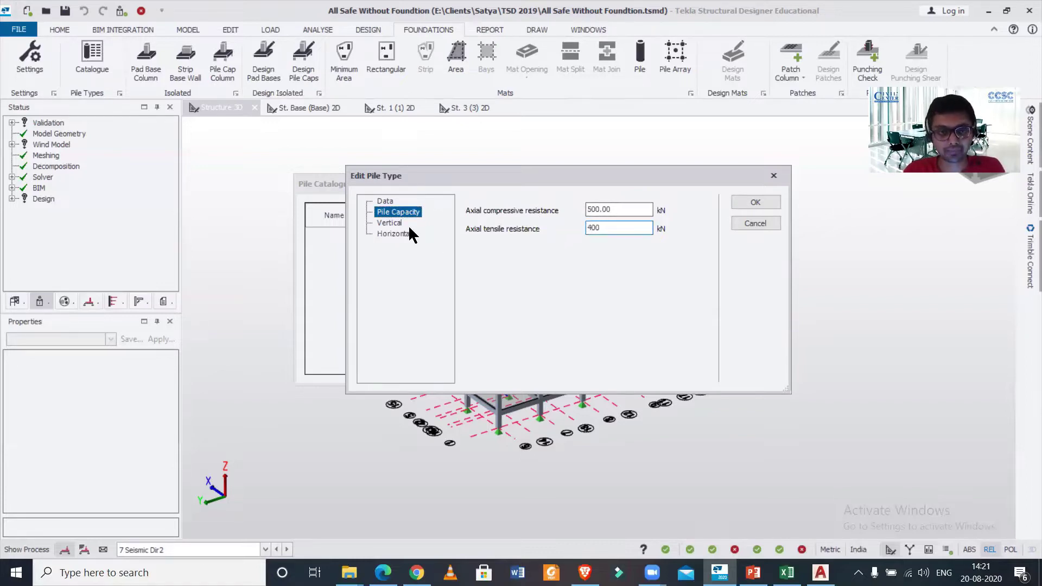
left_click(390, 223)
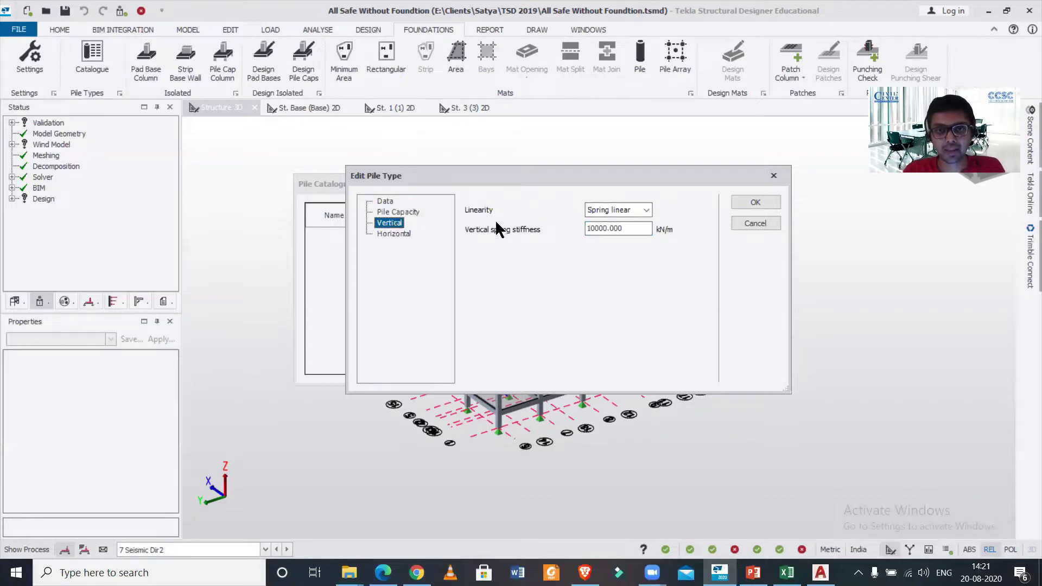
left_click(645, 211)
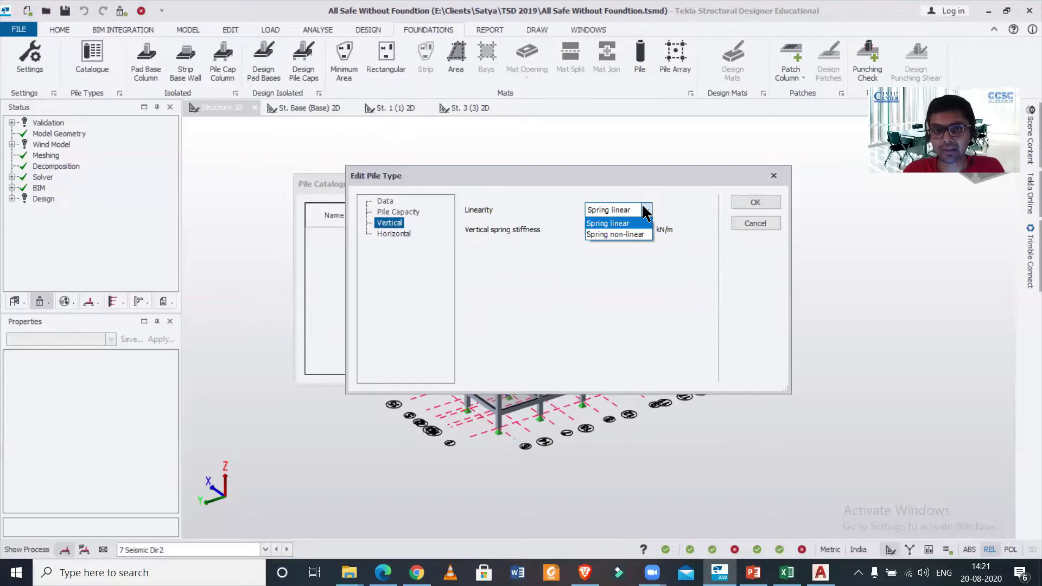
left_click(645, 211)
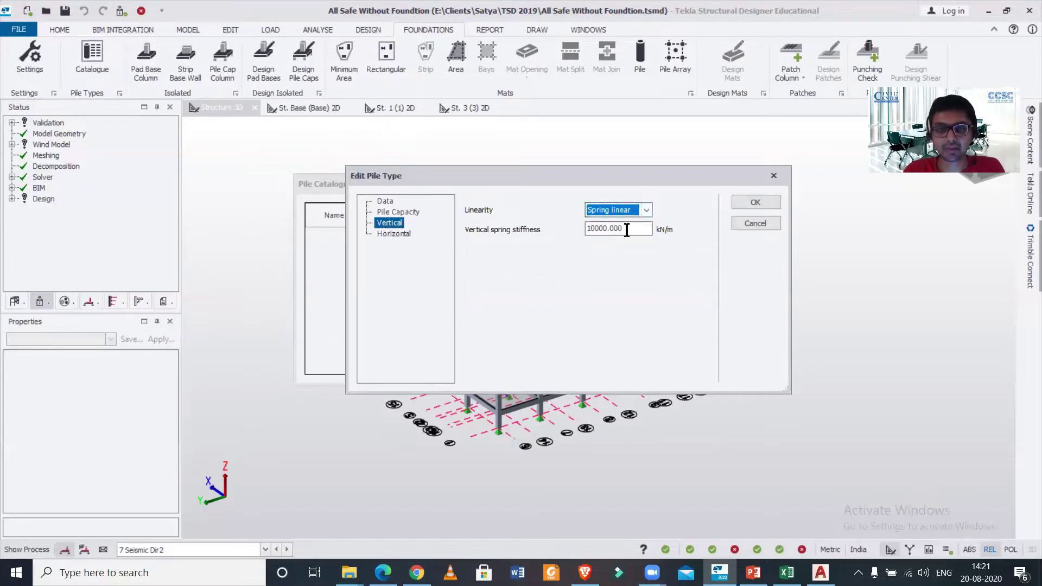
left_click(398, 234)
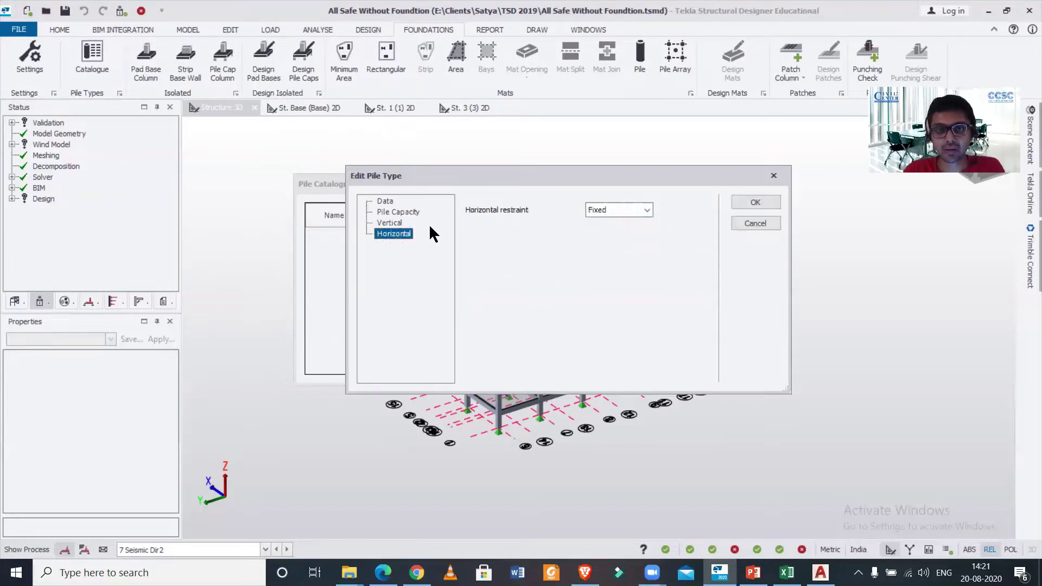
left_click(651, 210)
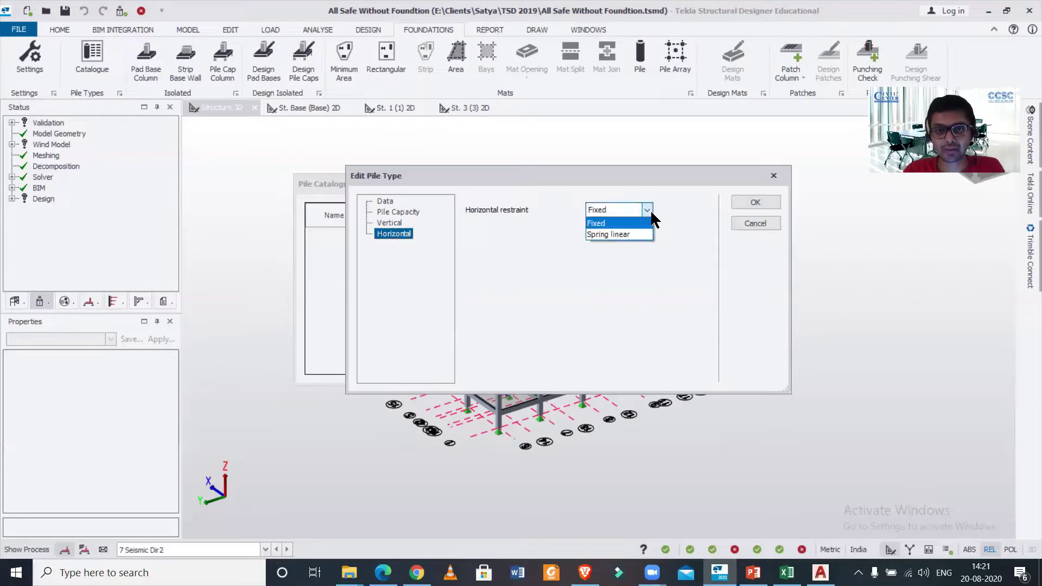
left_click(650, 210)
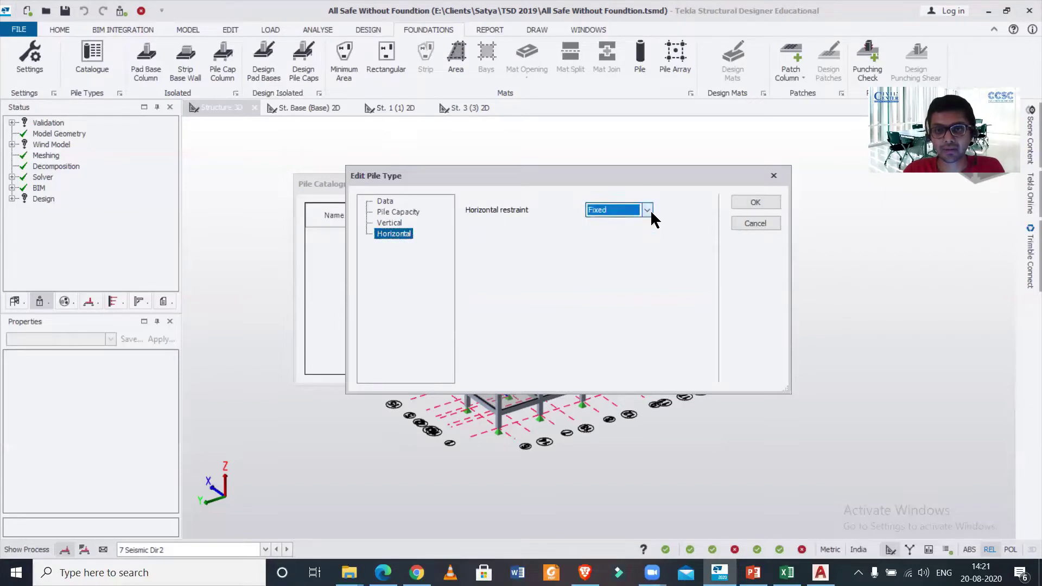
left_click(764, 207)
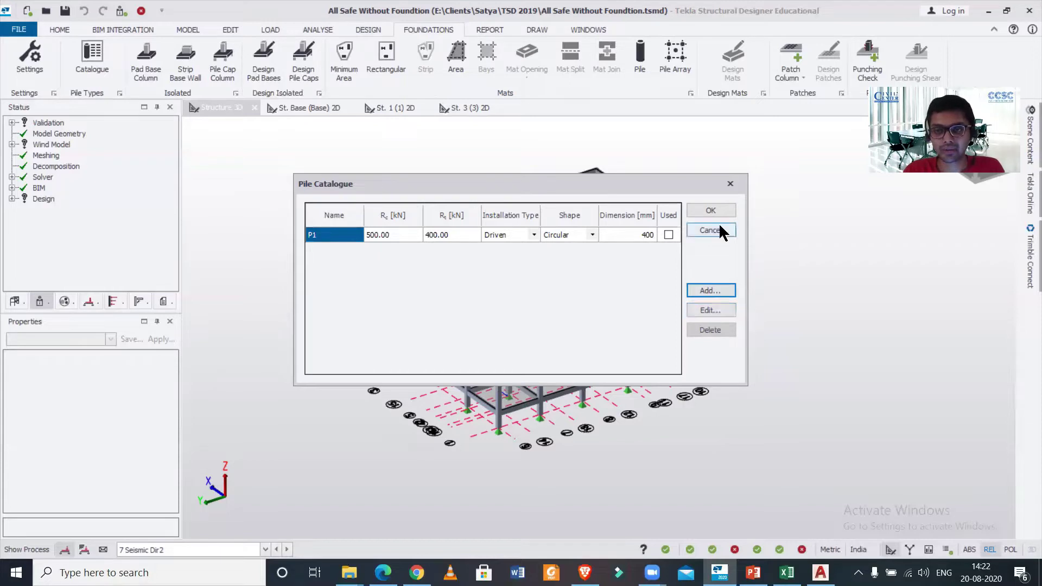
- Close the Pile Catalogue listing P1 and zoom in on the 3D model
left_click(713, 207)
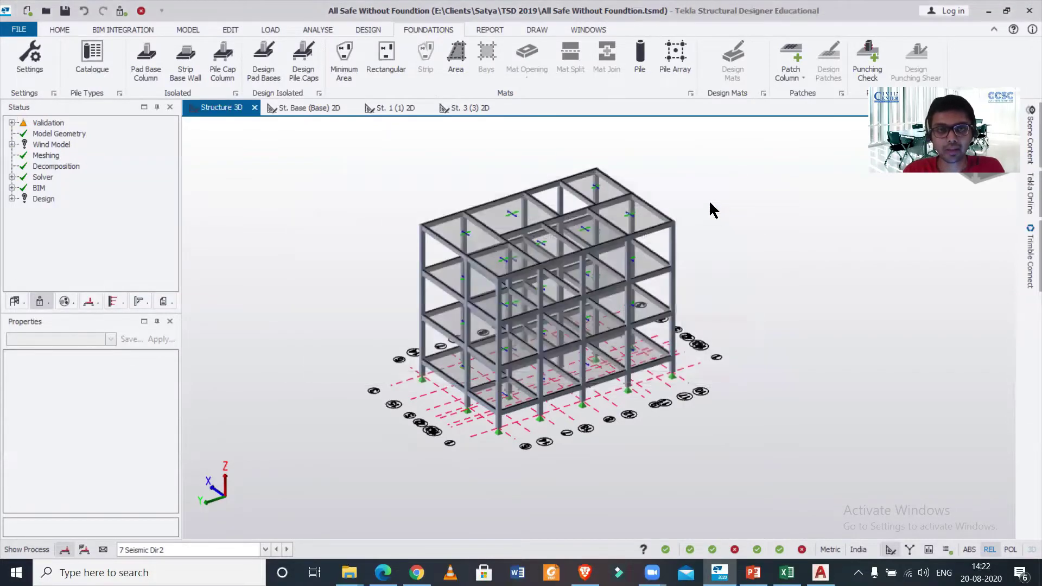
scroll(712, 207, "up", 3)
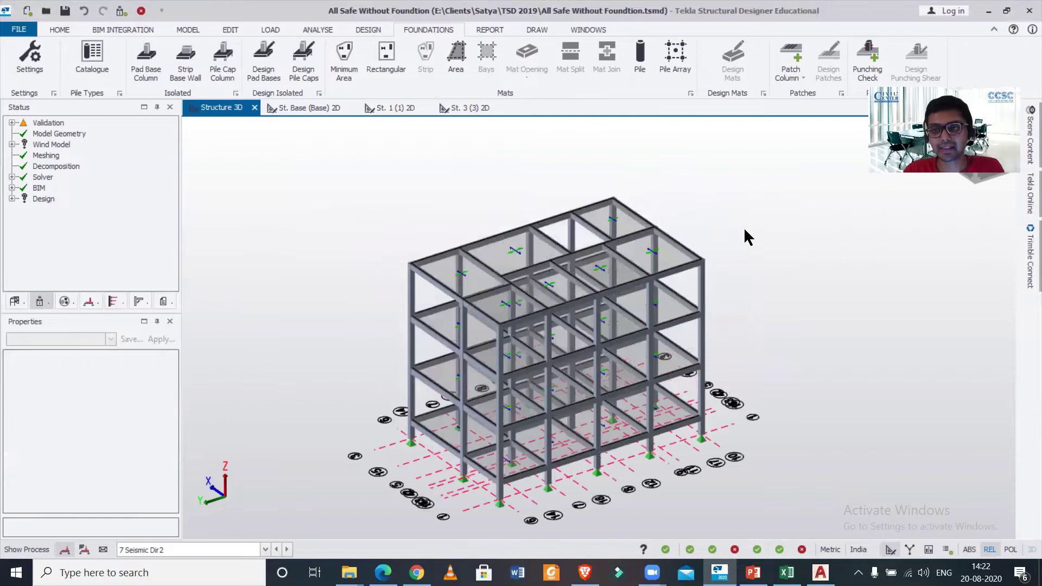
- Go to the Pile Cap page of Isolated Foundations reinforcement layout in Design Settings
left_click(31, 59)
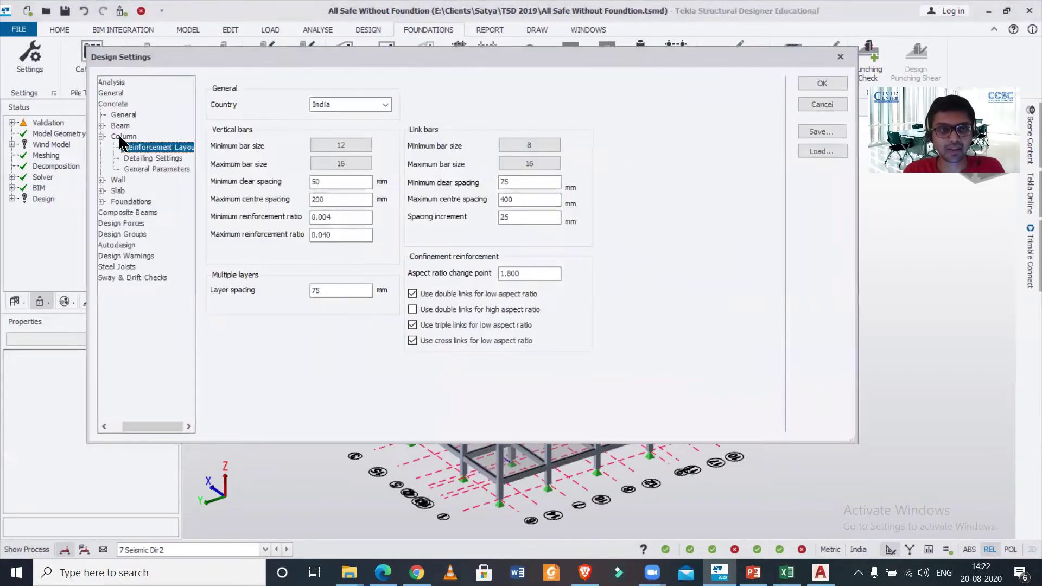
left_click(101, 200)
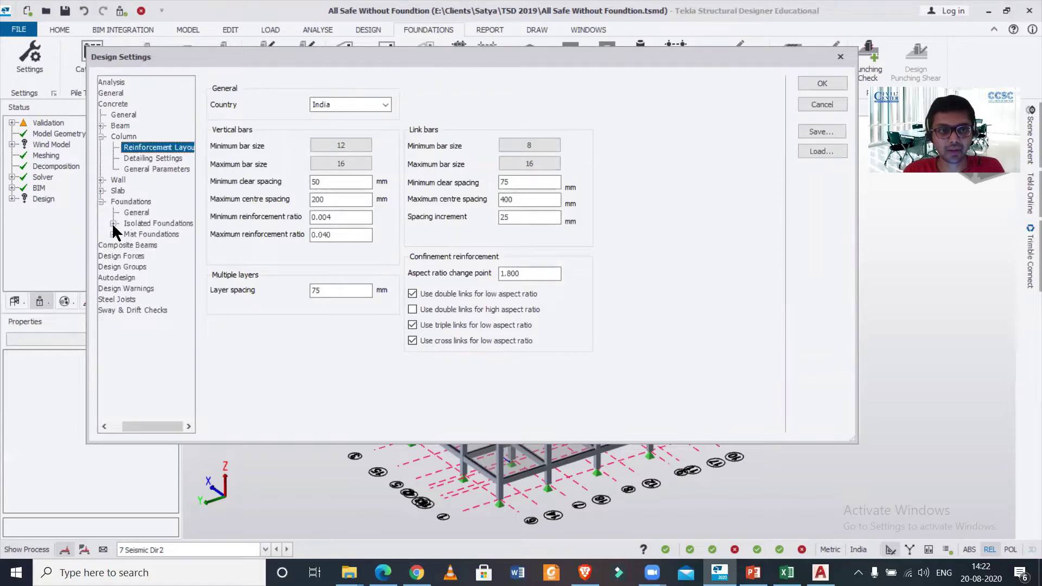
left_click(113, 224)
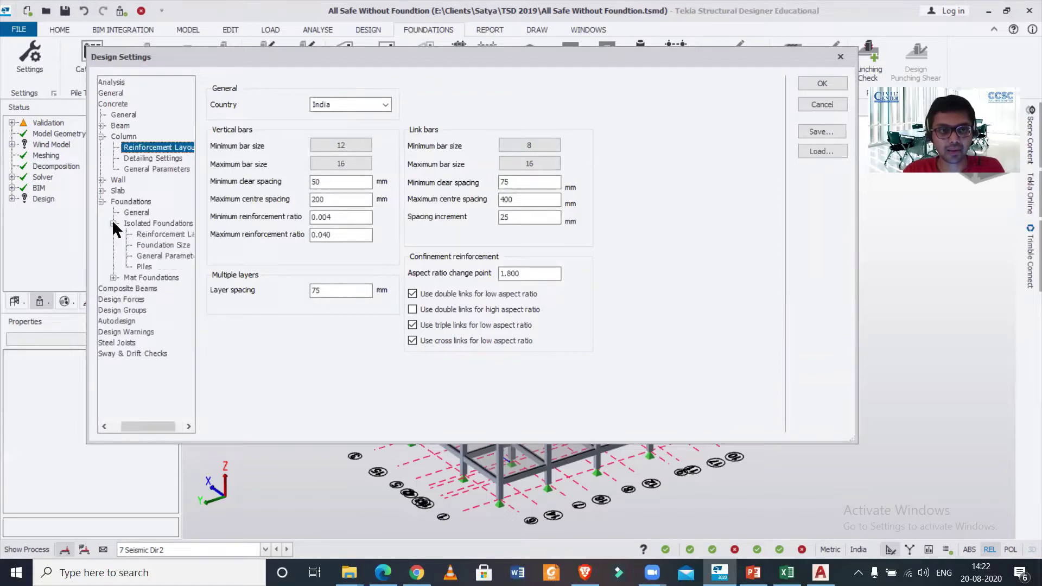
left_click(156, 233)
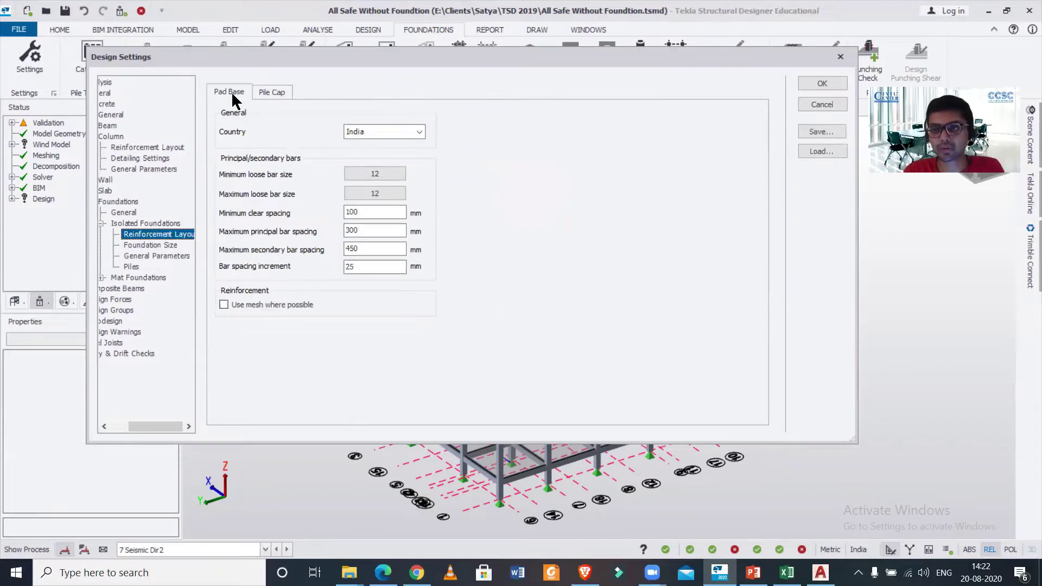
left_click(275, 93)
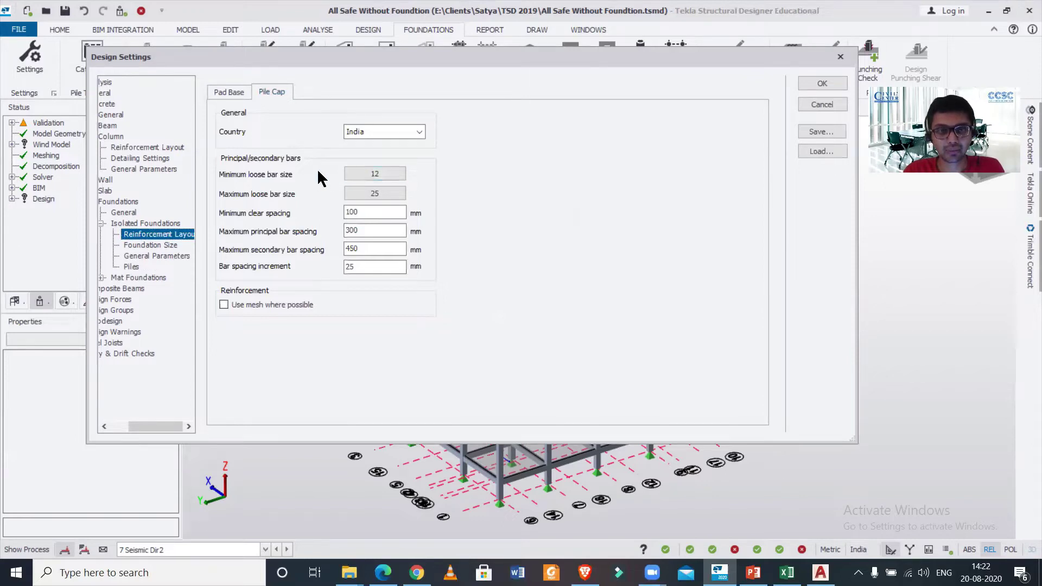
- Set pile cap loose bar sizes to Fe 500, minimum 12 and maximum 20
left_click(376, 174)
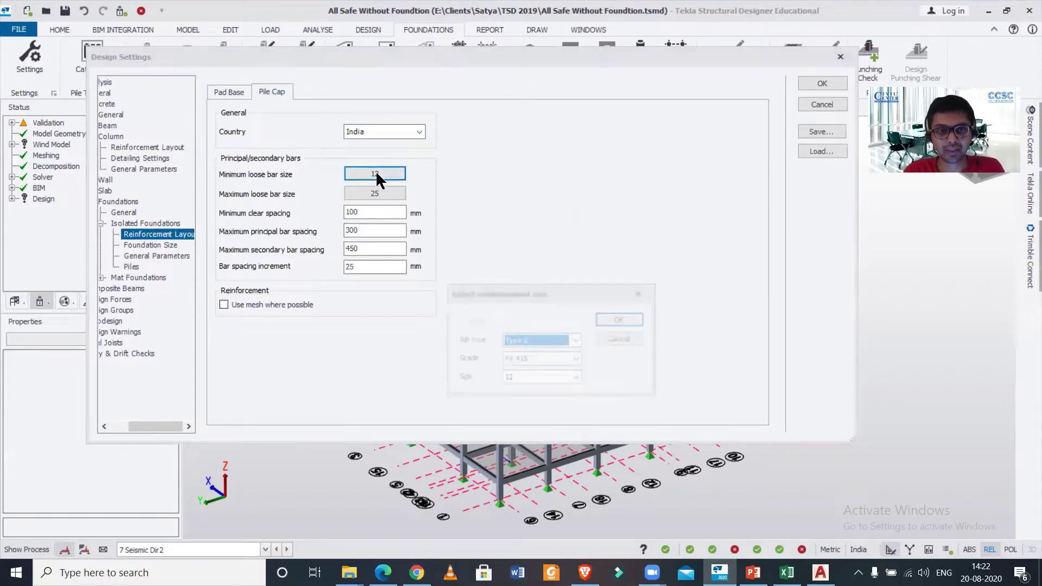
left_click(578, 360)
left_click(567, 383)
left_click(577, 379)
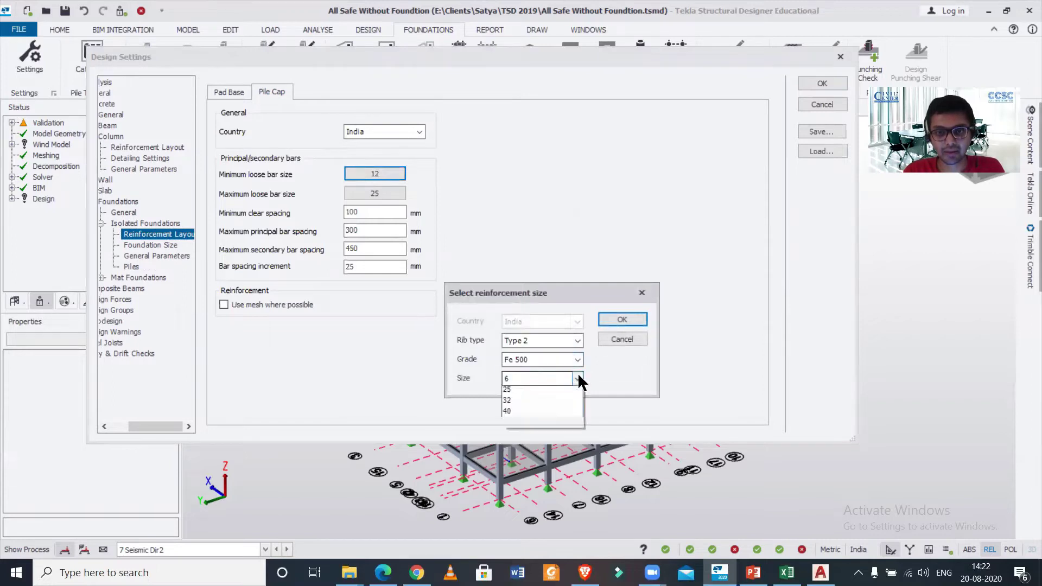
left_click(559, 424)
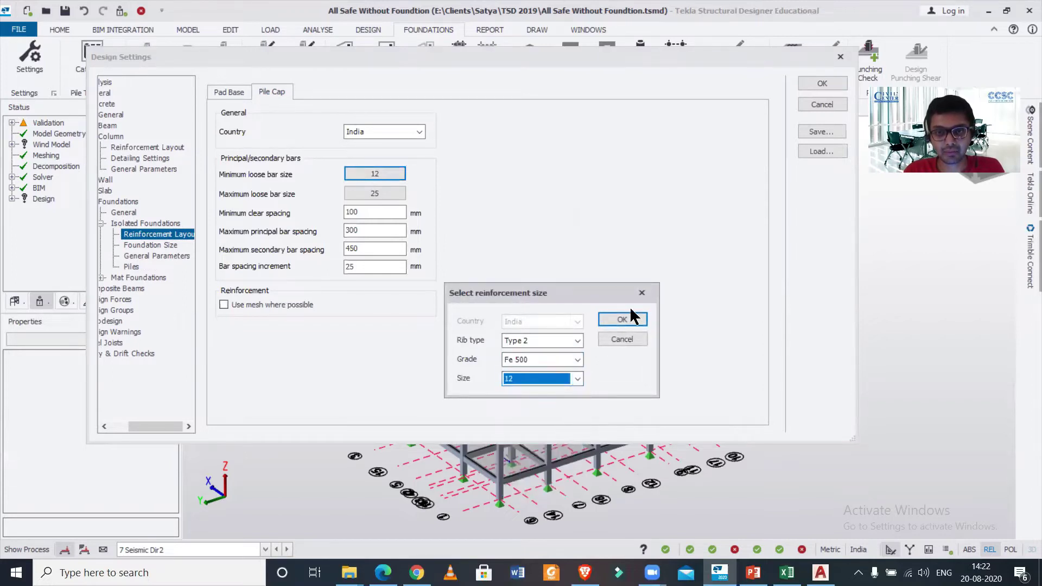
left_click(623, 319)
left_click(380, 194)
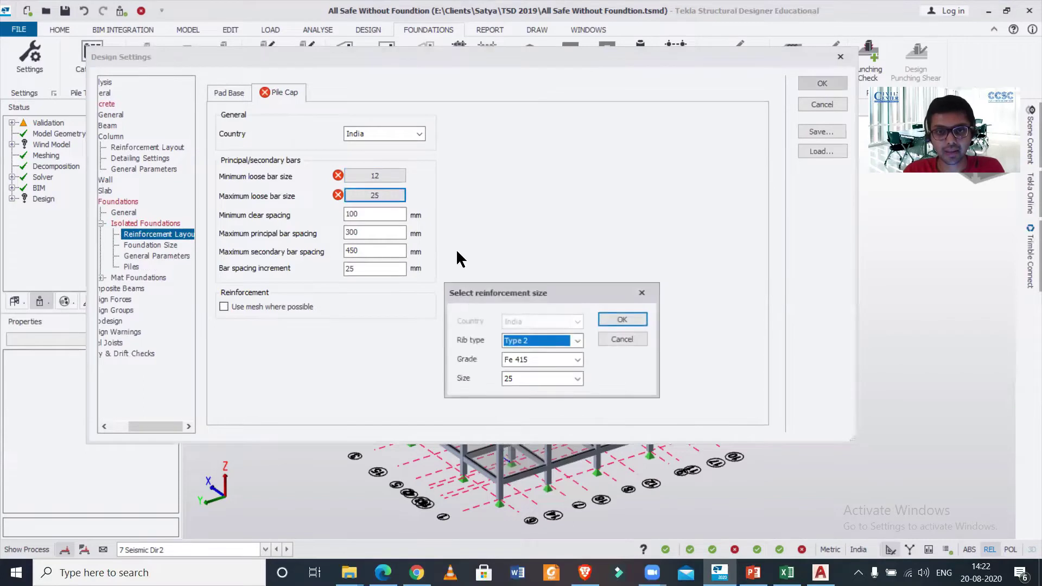
left_click(575, 358)
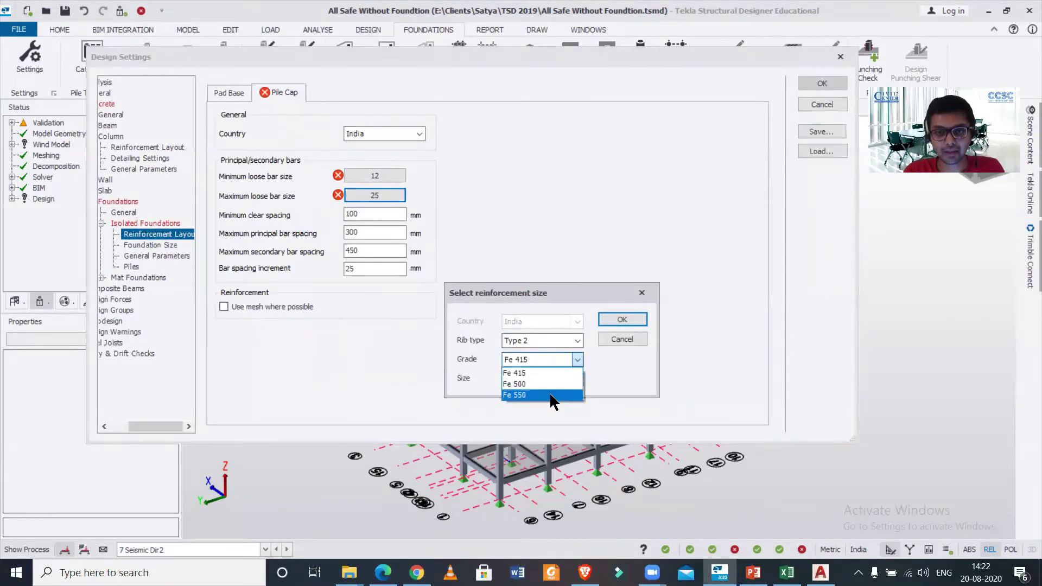
left_click(552, 383)
left_click(573, 378)
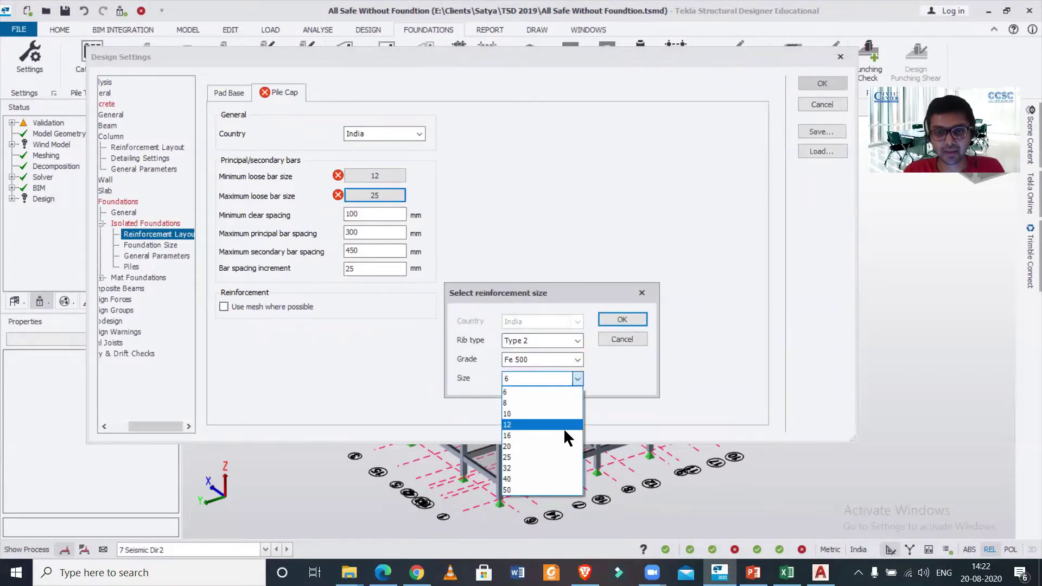
left_click(570, 447)
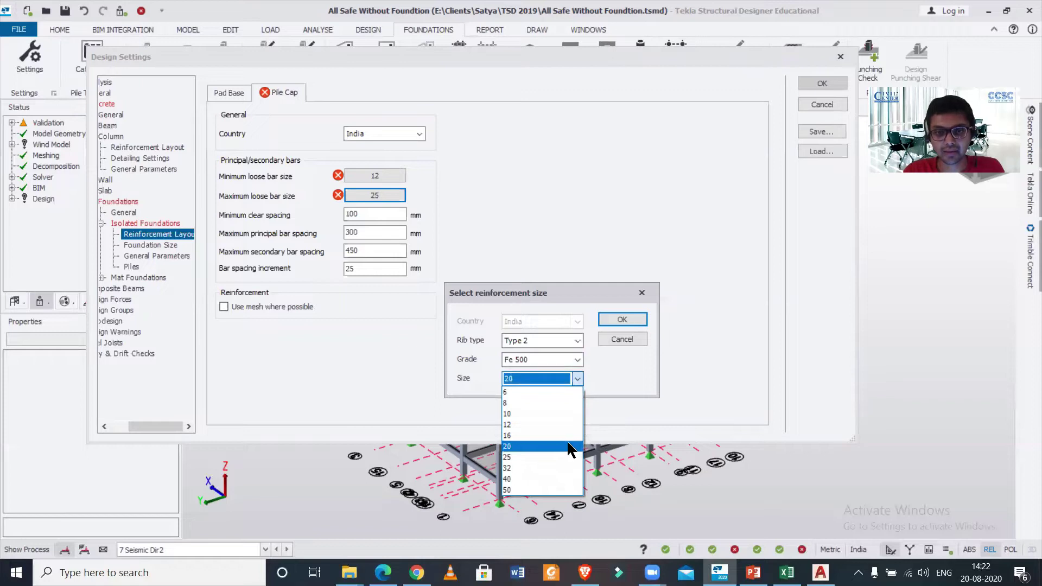
left_click(623, 319)
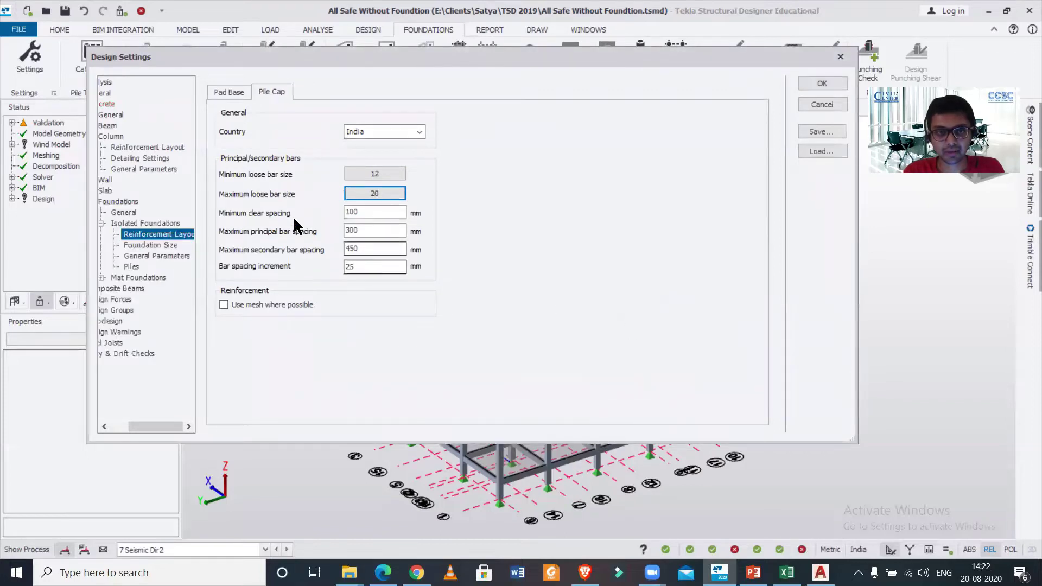
- Set maximum principal bar spacing to 200 mm and secondary spacing to 300 mm
double_click(378, 232)
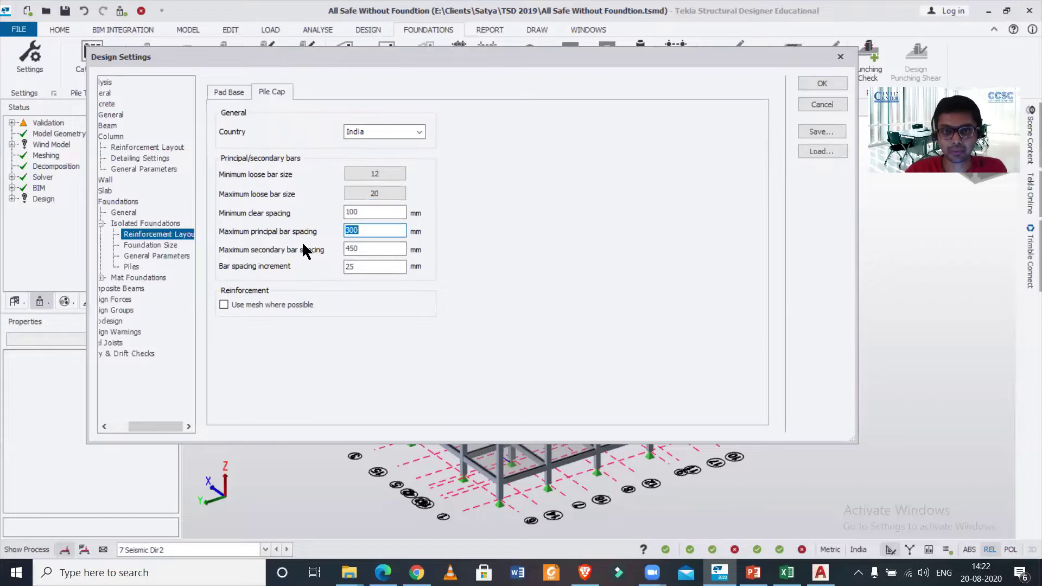
type("200")
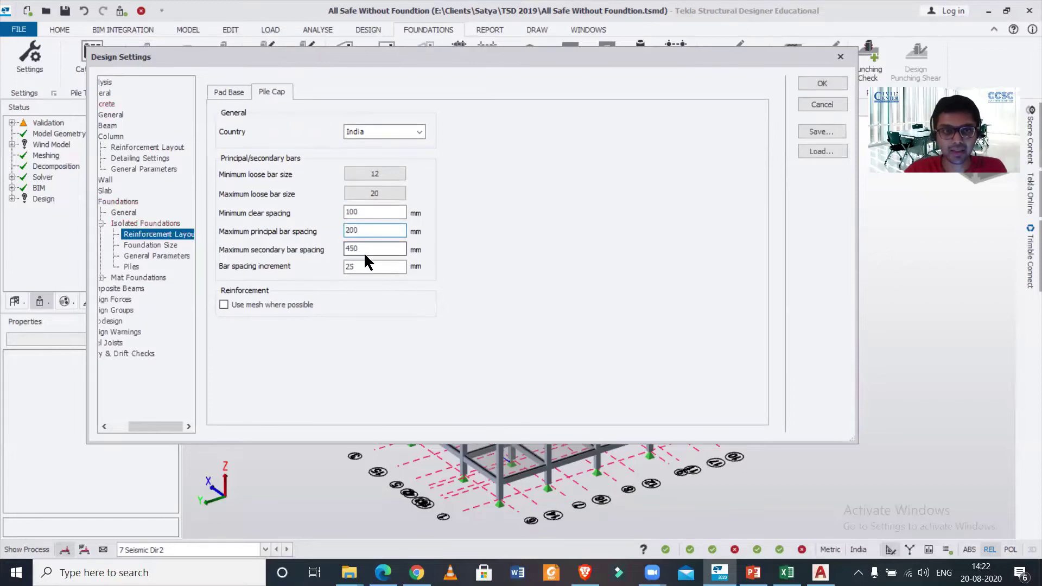
key("Tab")
type("300")
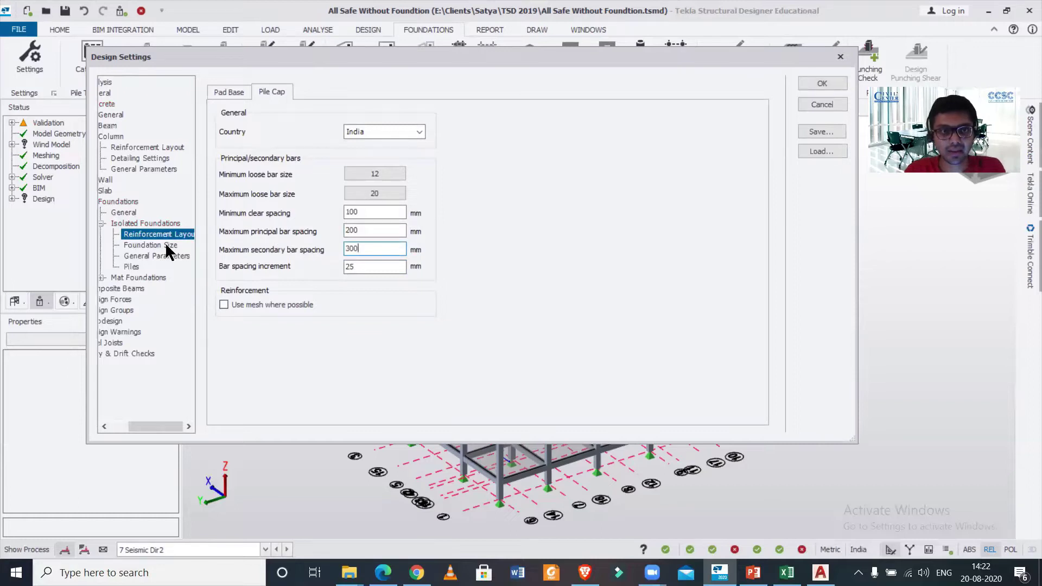
- Review isolated foundation size, general and pile settings (2 to 9 piles per cap), then save
left_click(151, 245)
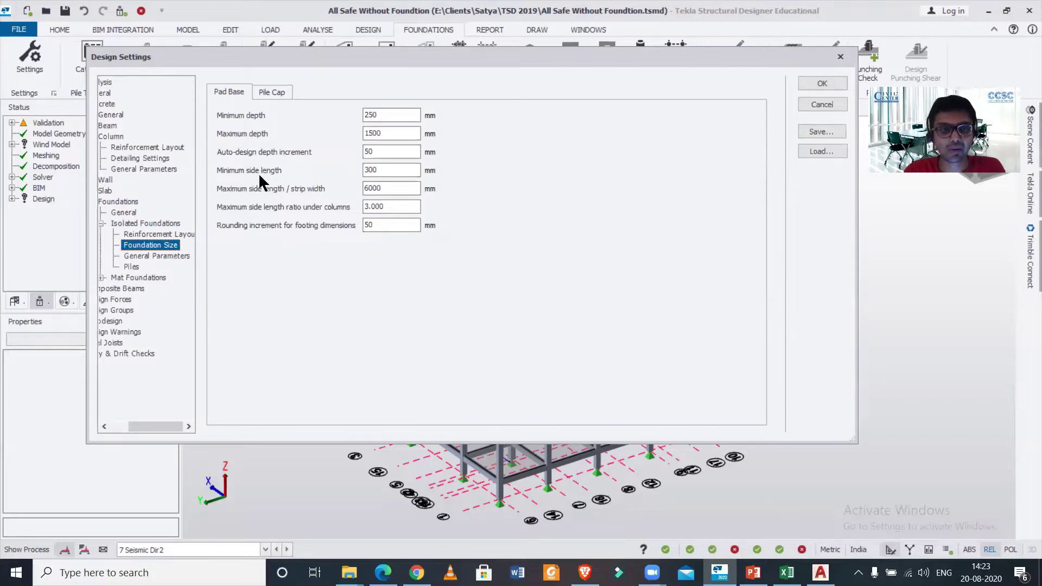
left_click(160, 254)
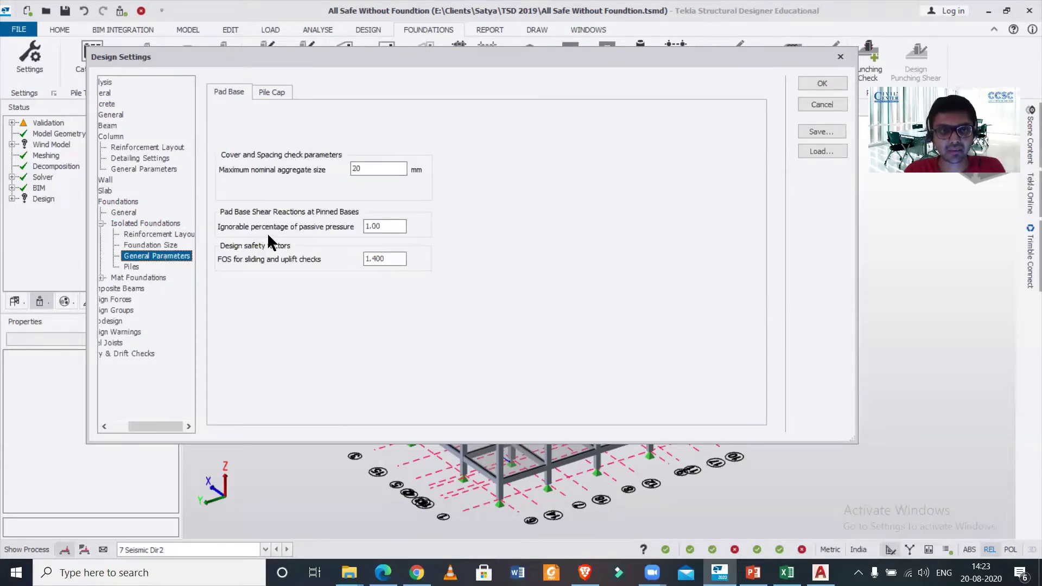
left_click(132, 266)
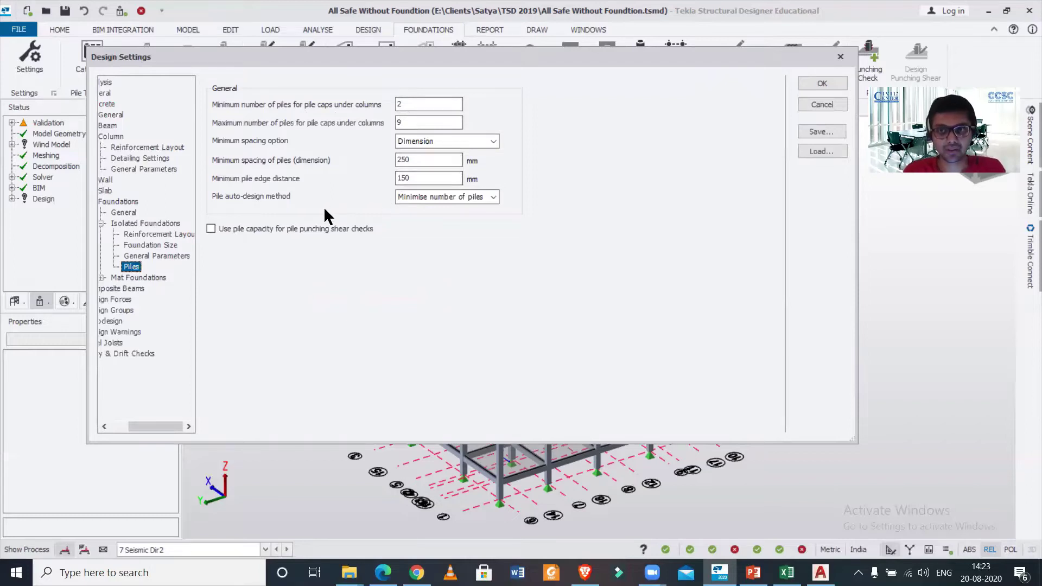
left_click(829, 132)
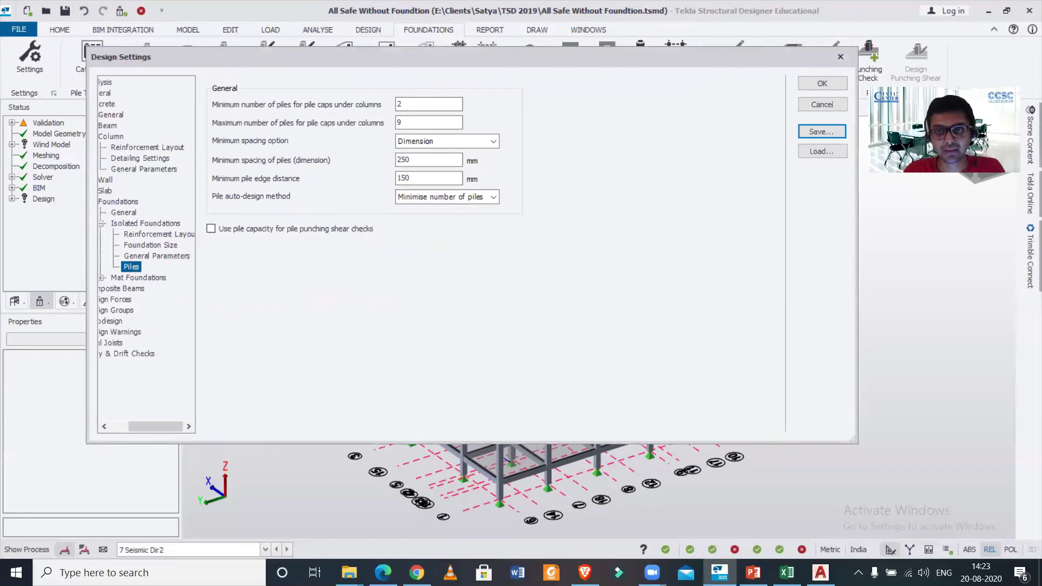
- Close the Design Settings and zoom in on the building model
left_click(822, 83)
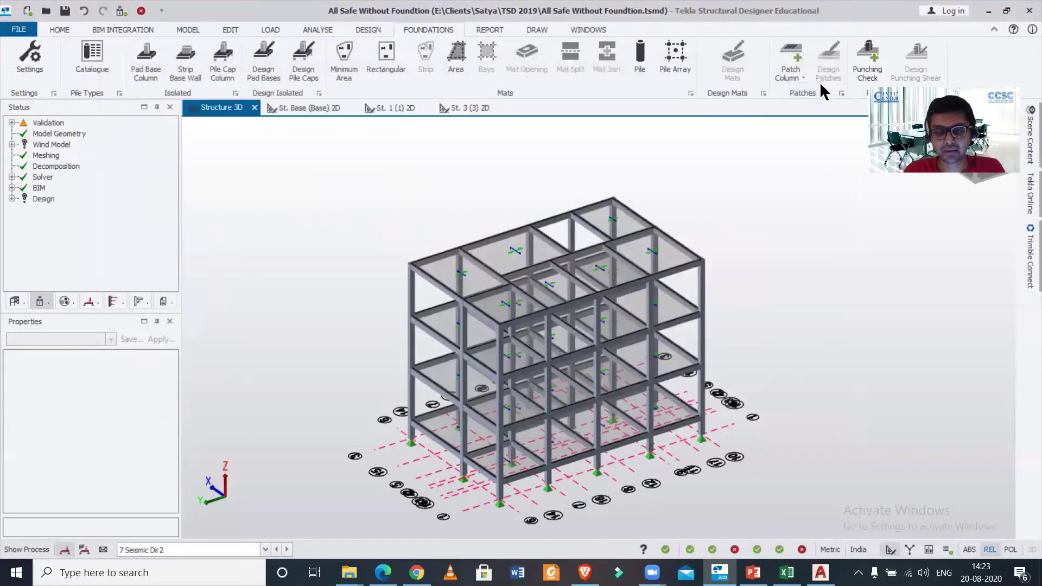
mouse_move(534, 264)
scroll(619, 358, "up", 2)
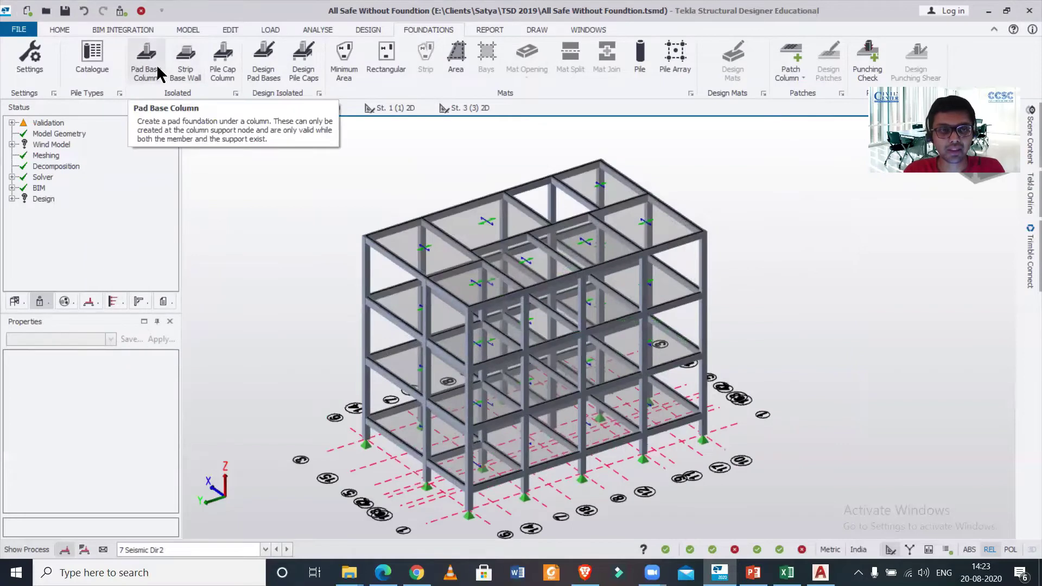
- Window-select the whole structure with Pile Cap Column to place pile caps under every column
left_click(217, 56)
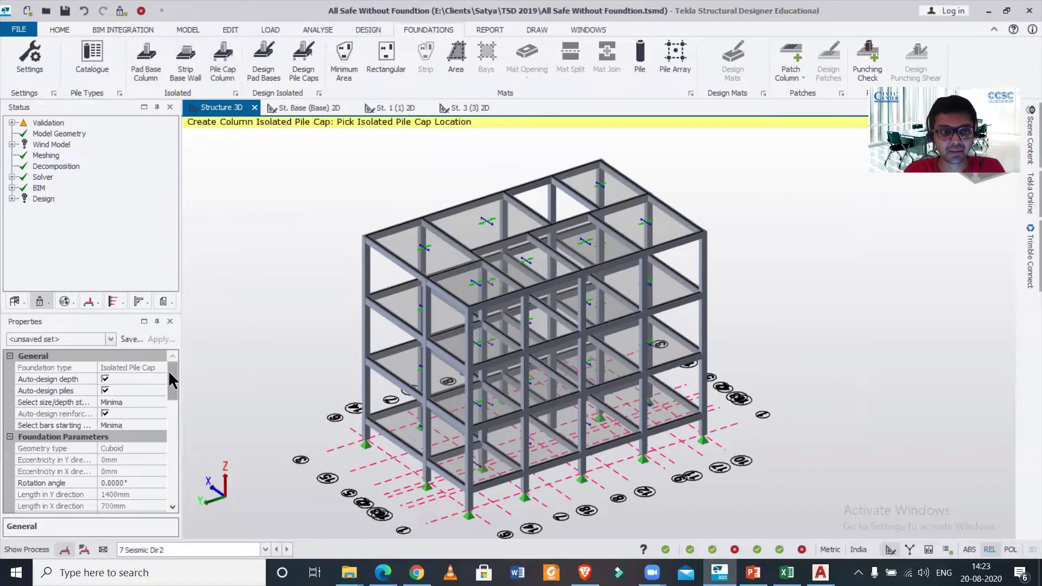
left_click_drag(172, 380, 183, 476)
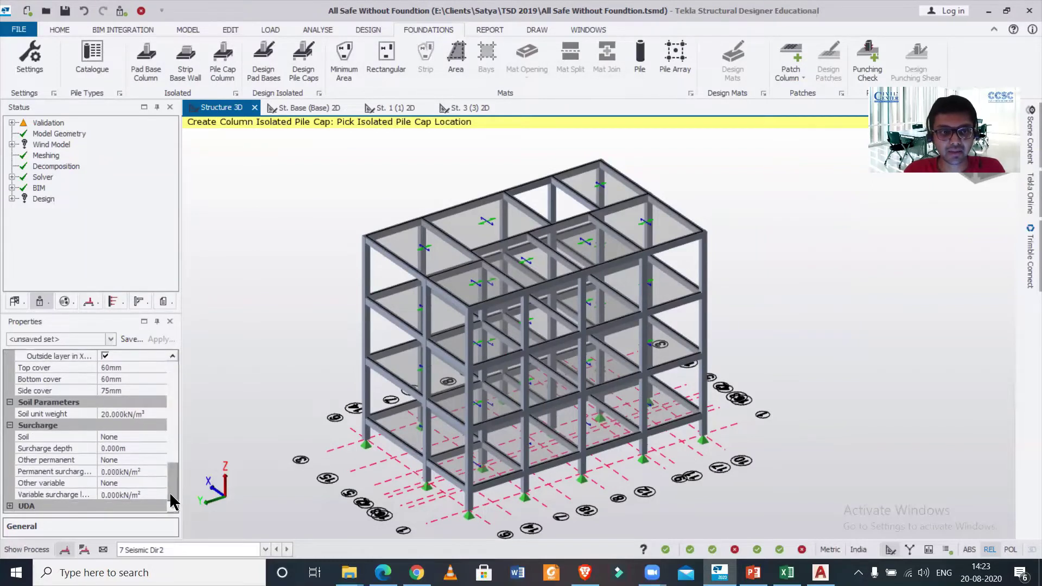
scroll(180, 475, "up", 3)
scroll(176, 471, "up", 1)
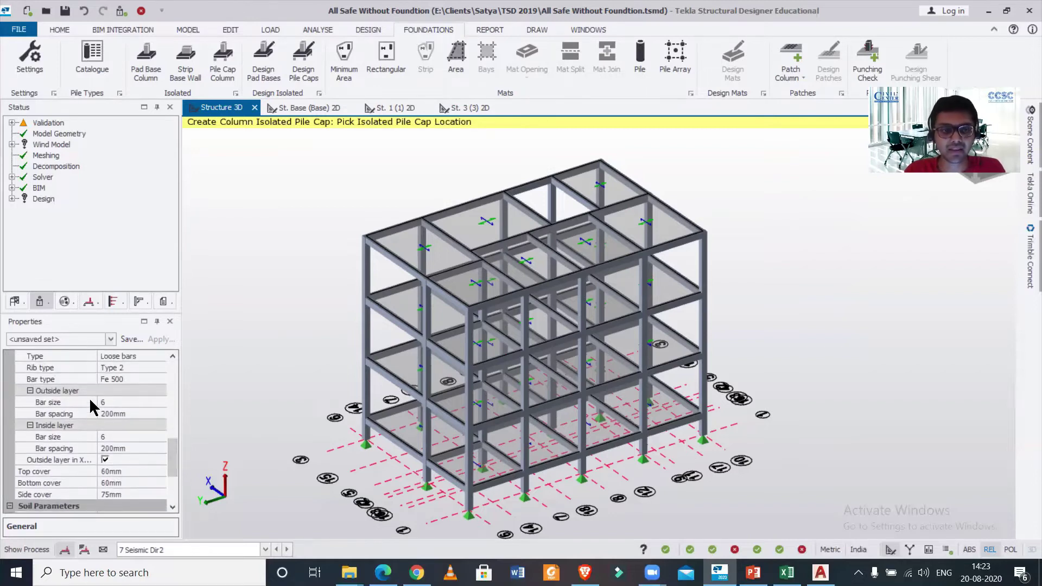
left_click_drag(183, 460, 195, 359)
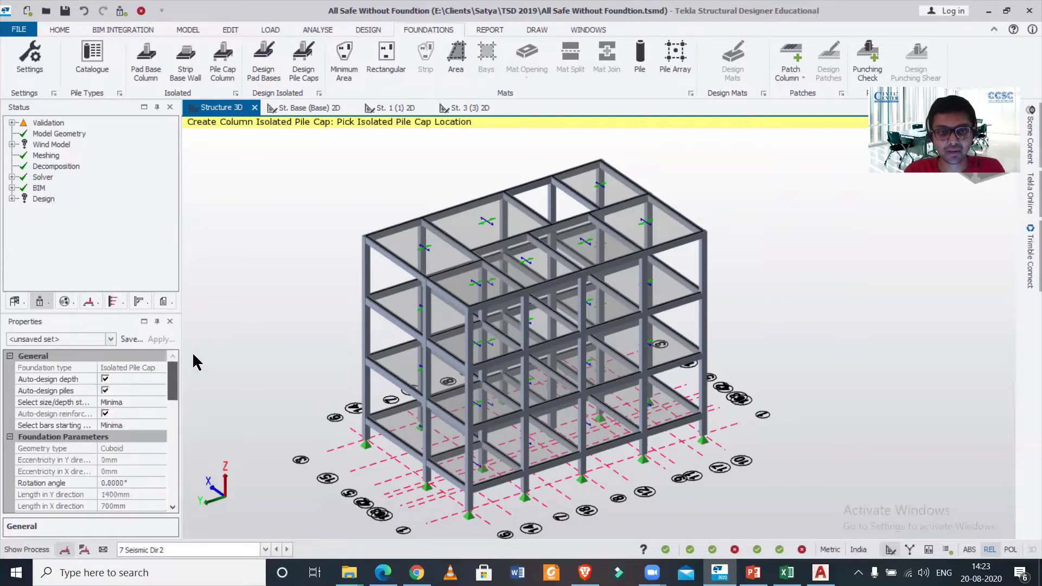
scroll(306, 304, "down", 2)
left_click_drag(278, 159, 673, 473)
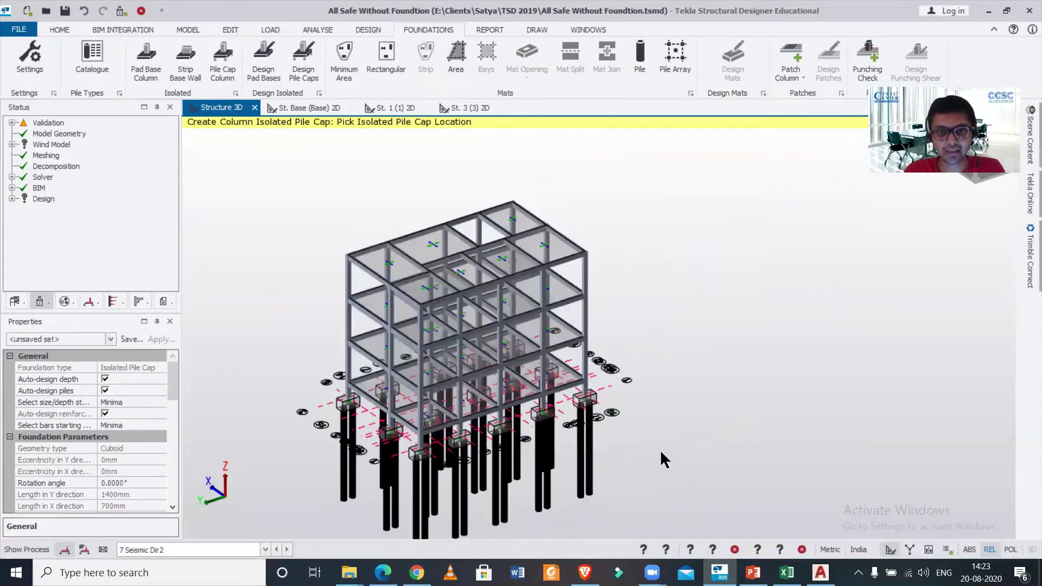
middle_click_drag(668, 458, 645, 379)
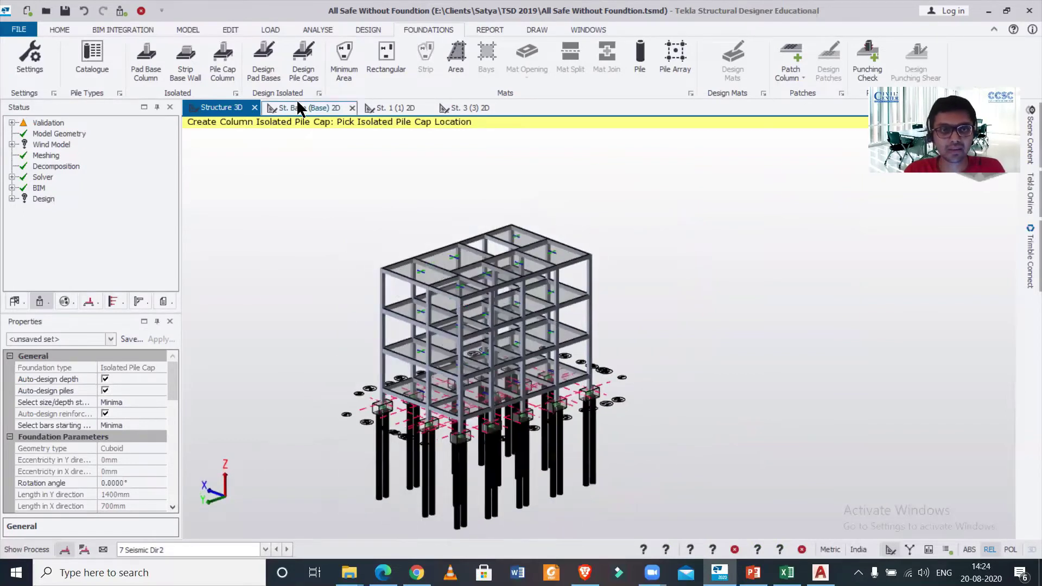
- Design all the pile caps and bring pile cap PC 13 into view
left_click(307, 71)
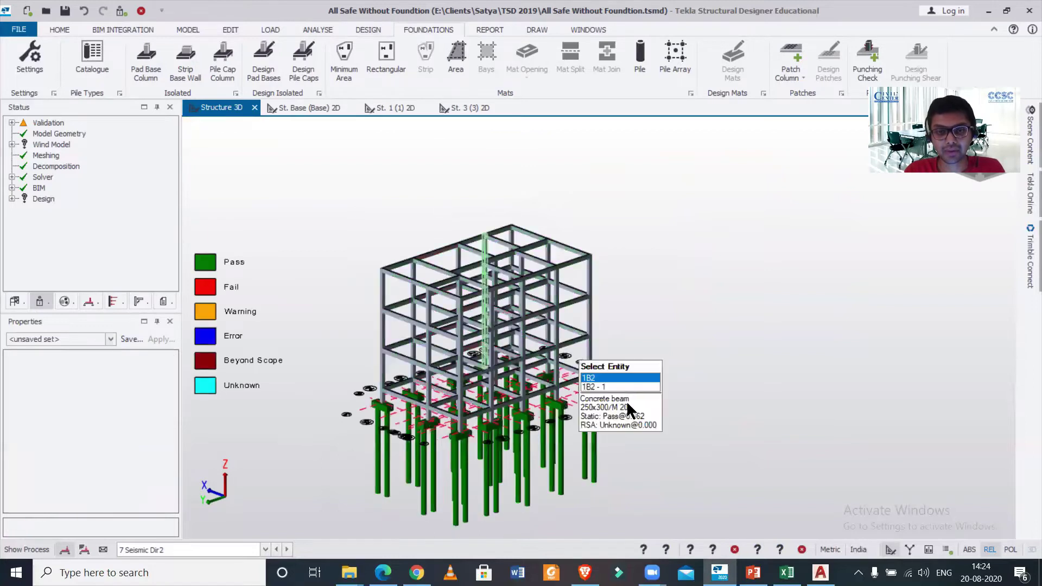
scroll(585, 406, "up", 5)
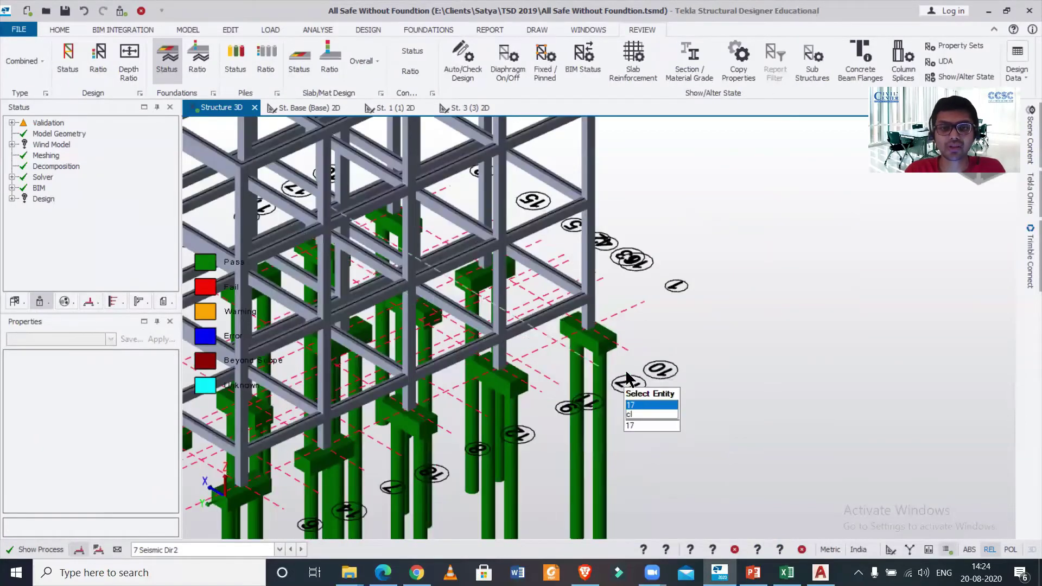
middle_click_drag(657, 361, 759, 360)
- Select pile cap PC 13 and bring up its right-click actions menu
left_click(758, 360)
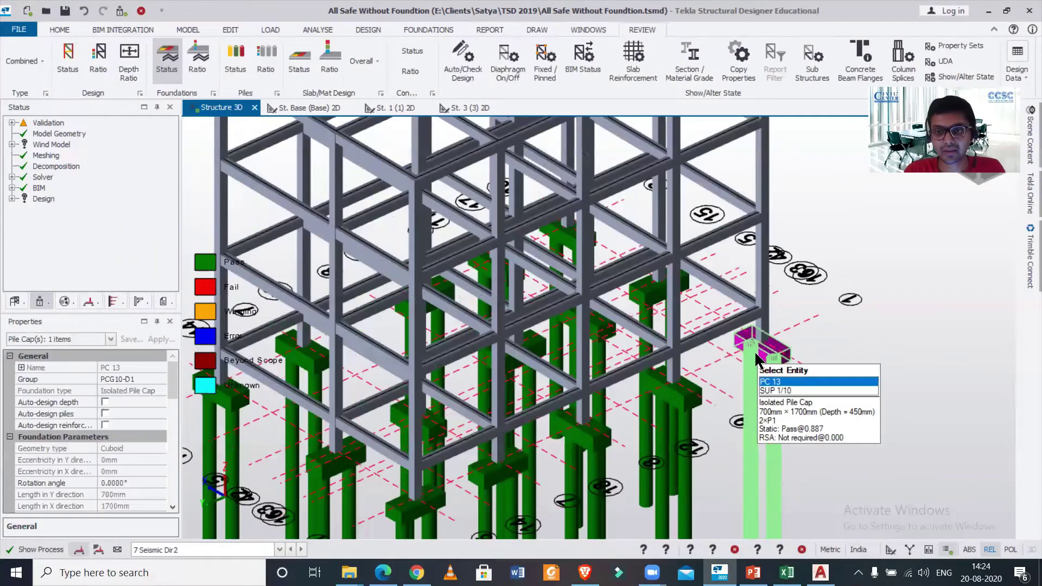
right_click(759, 359)
right_click(761, 363)
key("Escape")
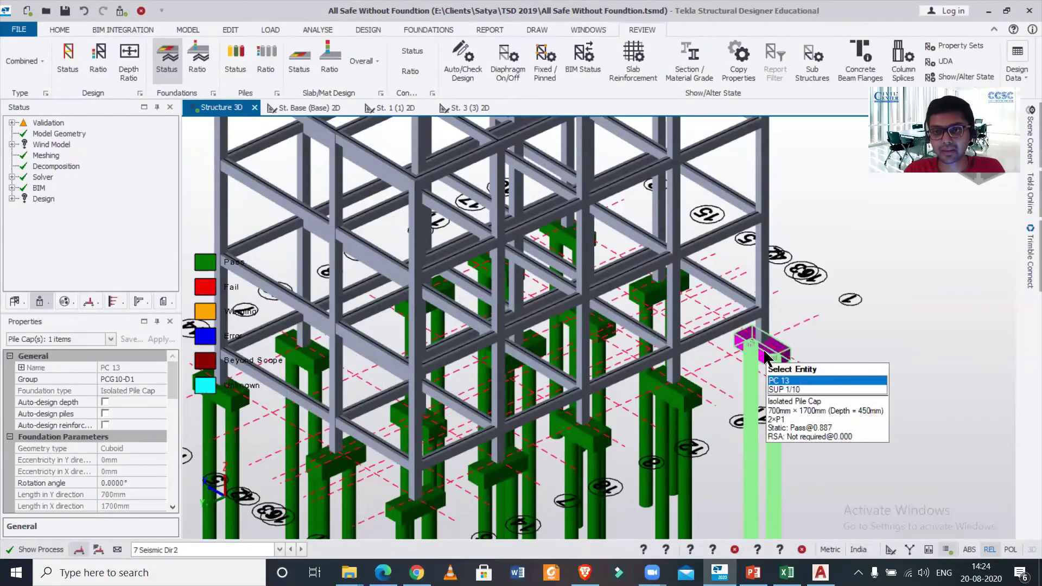
right_click(762, 357)
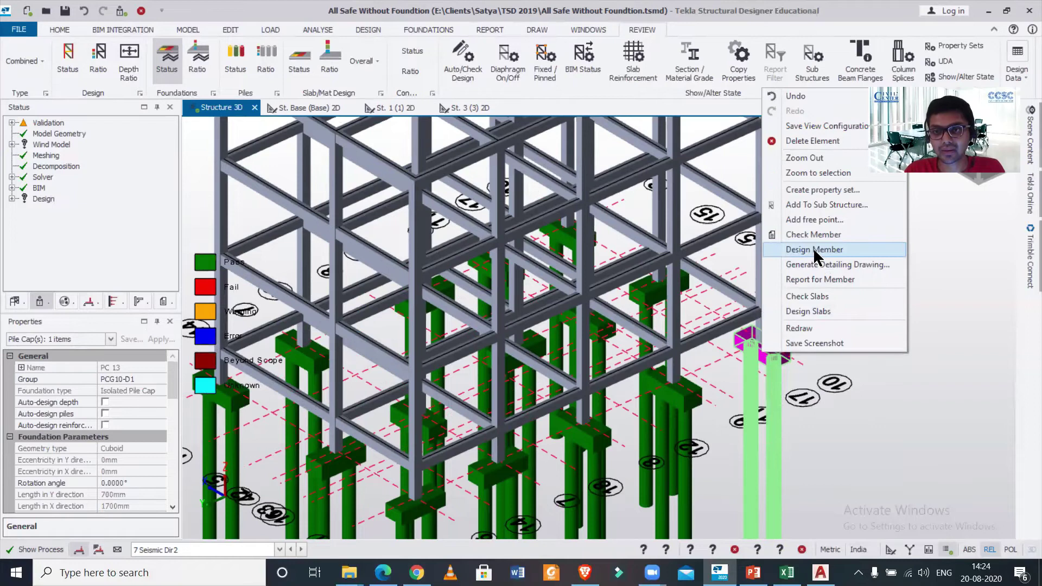
- Design PC 13 and view its Concrete Cover and Pile Capacity summary results
left_click(814, 250)
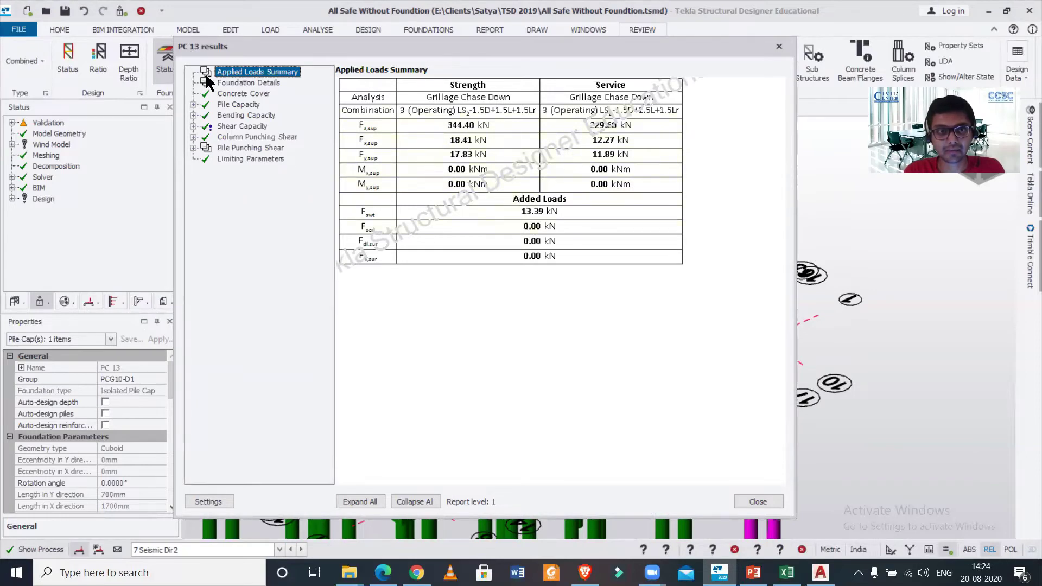
left_click(228, 94)
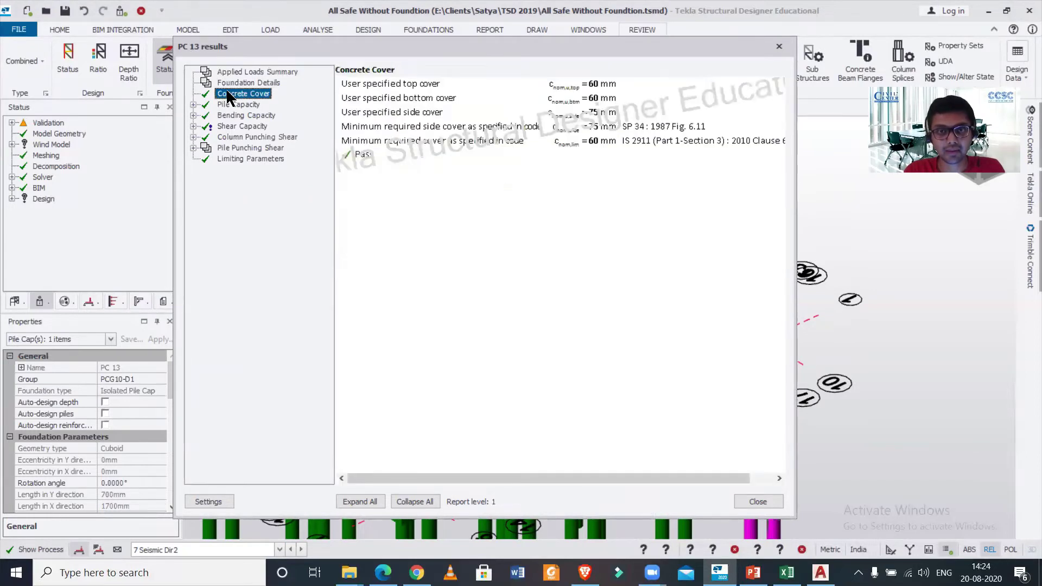
left_click(235, 104)
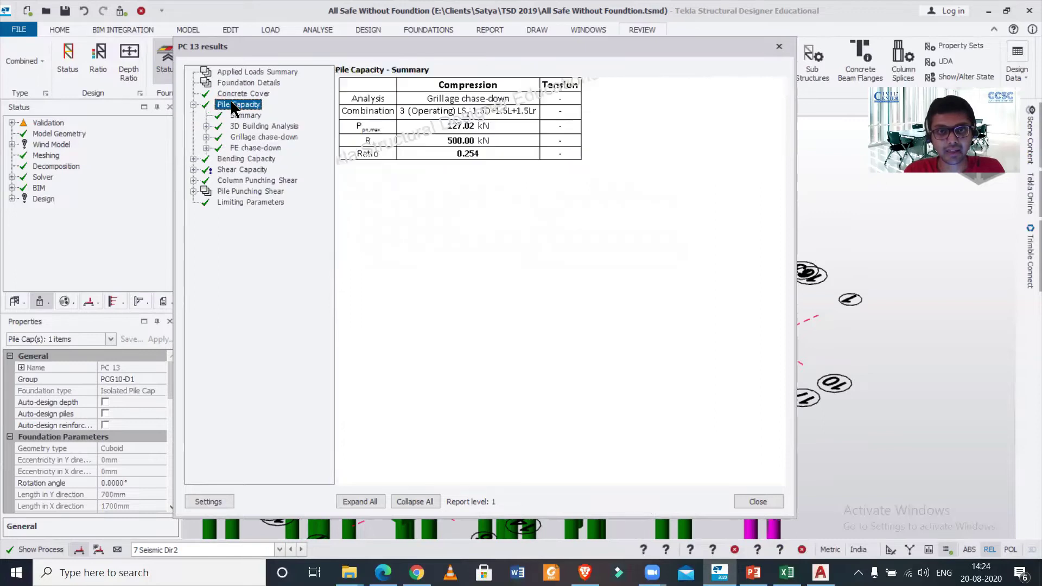
- Compare pile capacity from 3D analysis, grillage and FE chase-down, then shear capacity (0.794 utilisation)
left_click(245, 127)
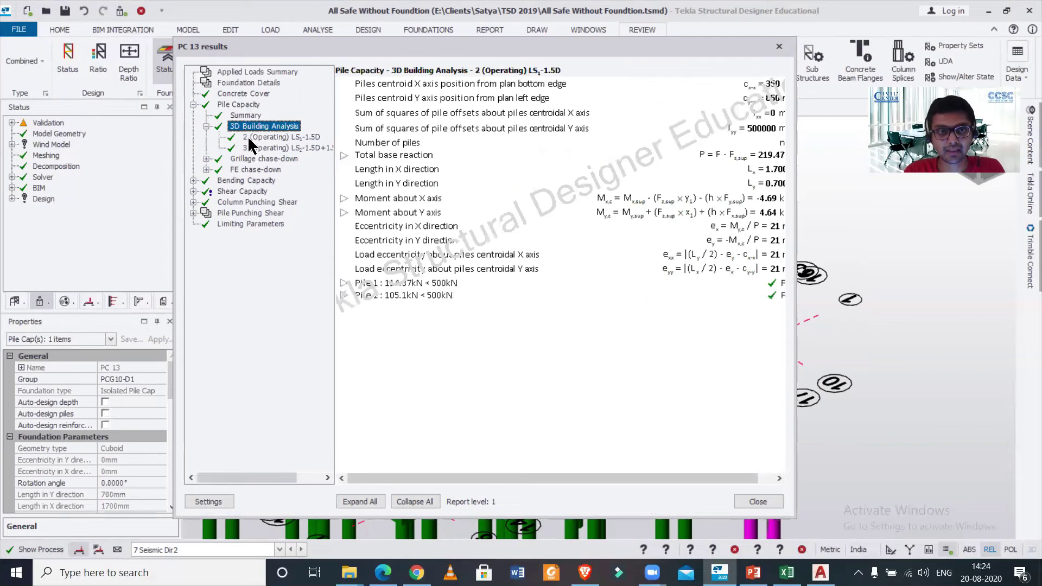
left_click(251, 138)
left_click(250, 159)
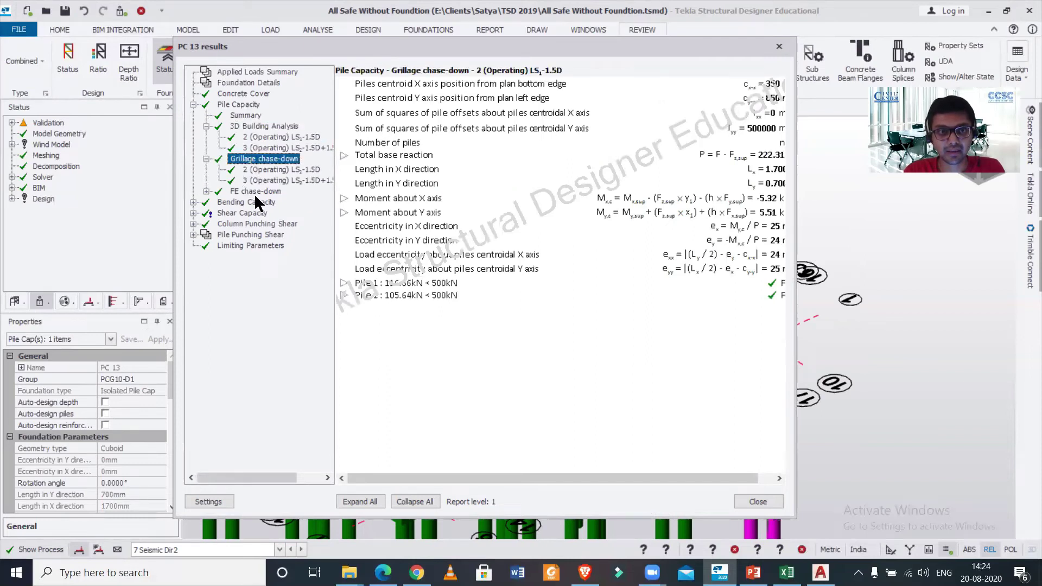
left_click(254, 192)
left_click(251, 235)
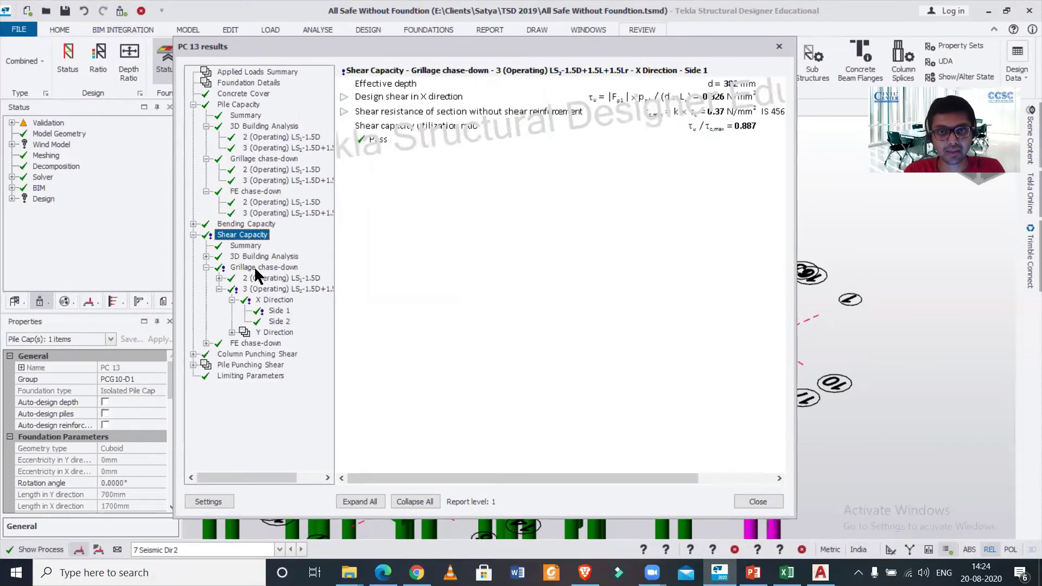
left_click(256, 343)
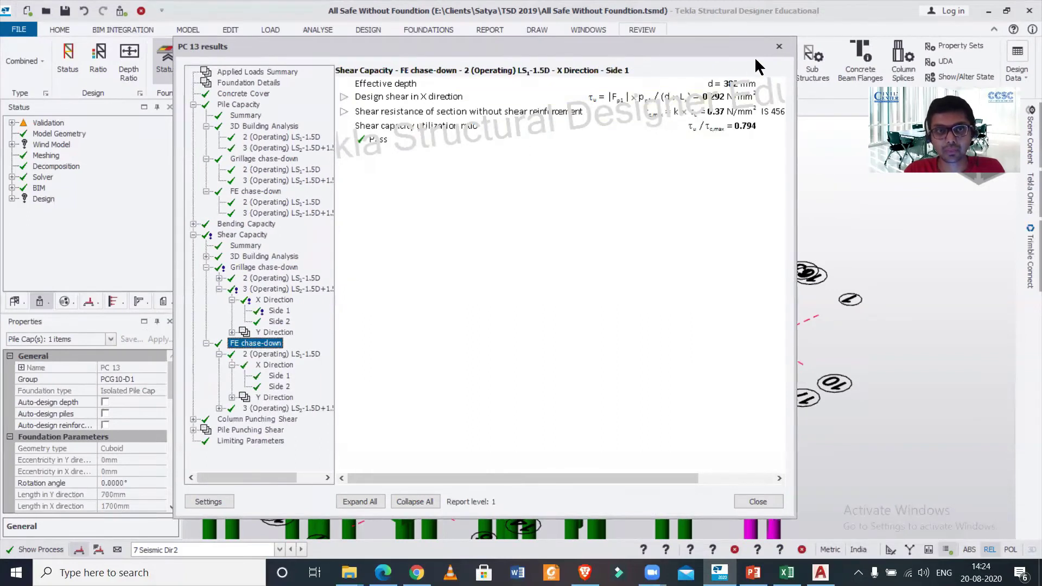
- Close the PC 13 results and export its 1:25 detailing drawing as PC 13 detailing.dxf
left_click(778, 46)
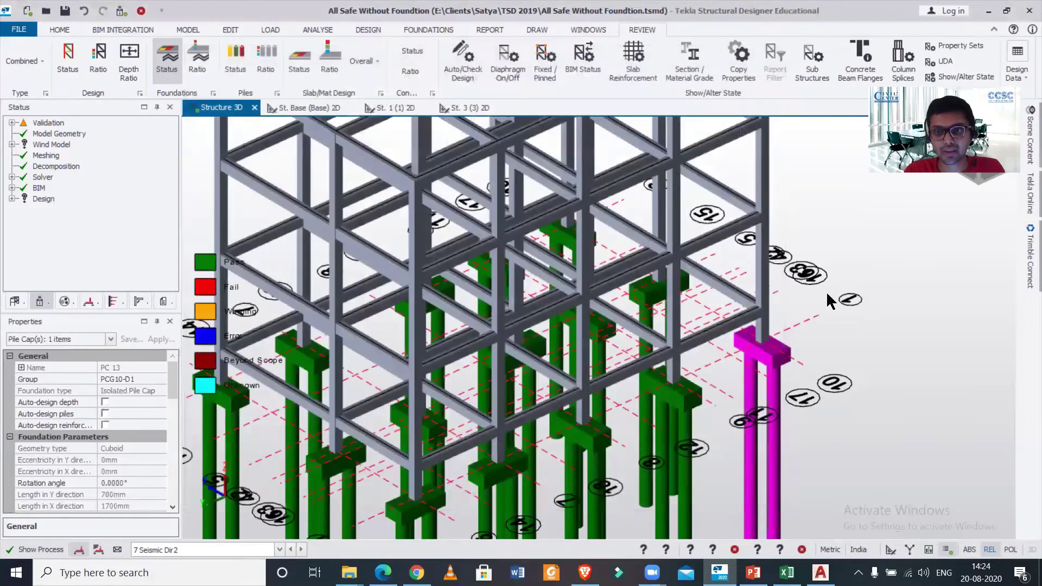
right_click(782, 363)
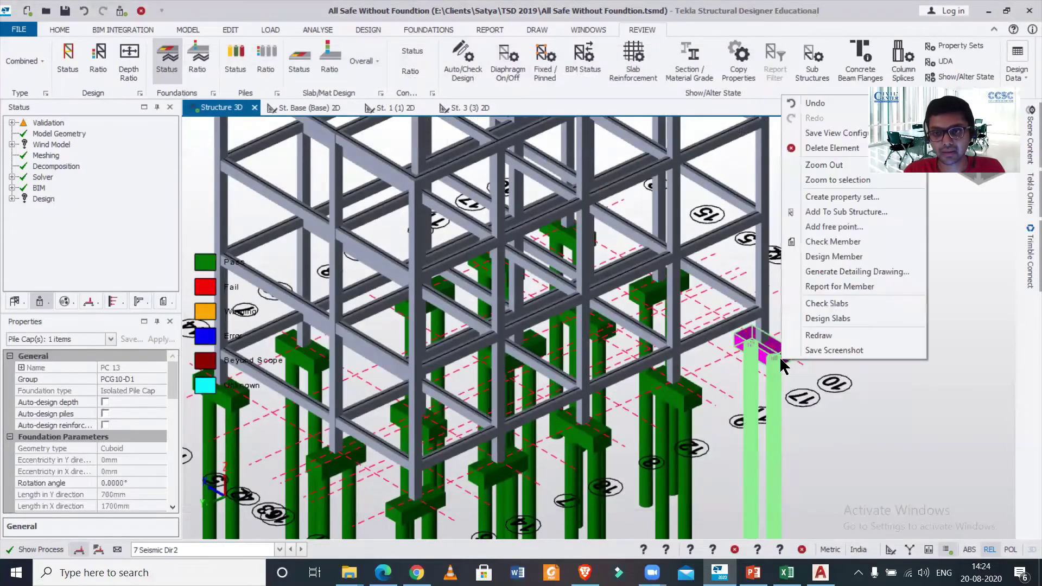
left_click(825, 272)
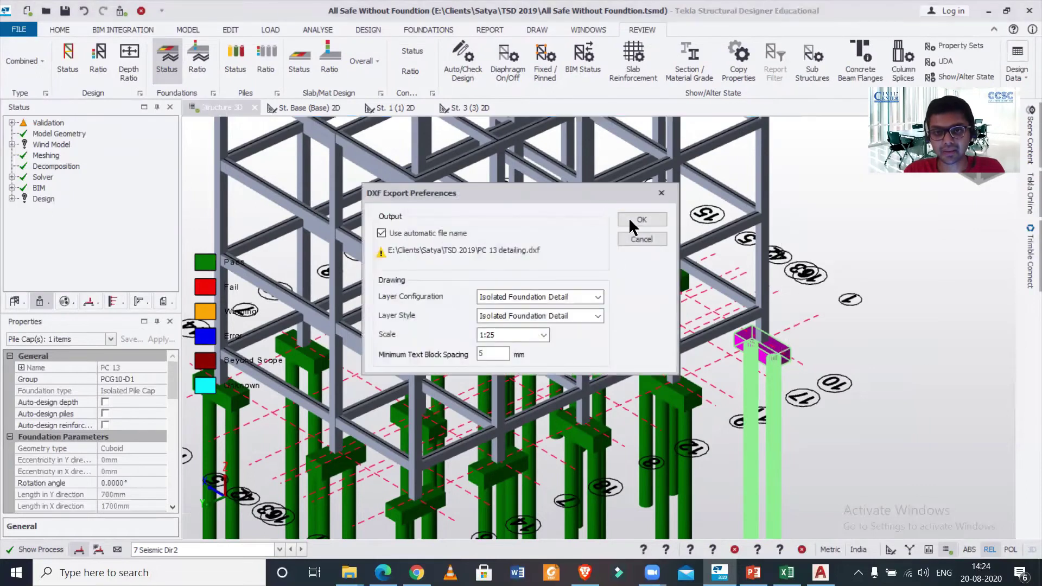
left_click(381, 234)
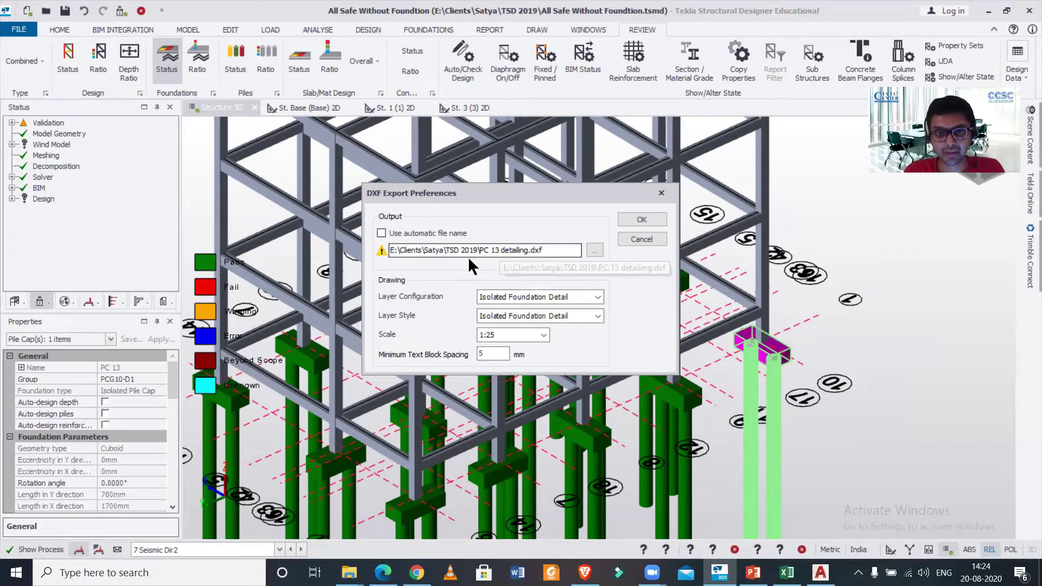
left_click(642, 220)
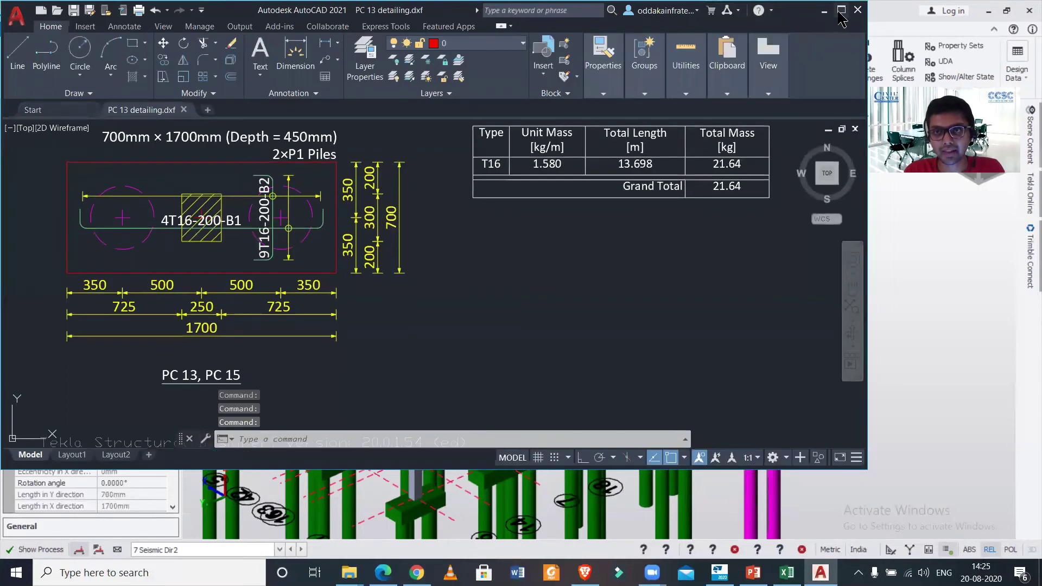
- Maximize AutoCAD and inspect the PC 13 detail's 4T16-200-B1 and 9T16-200-B2 bars and 21.64 kg T16 total
left_click(842, 9)
left_click(847, 34)
scroll(226, 270, "up", 2)
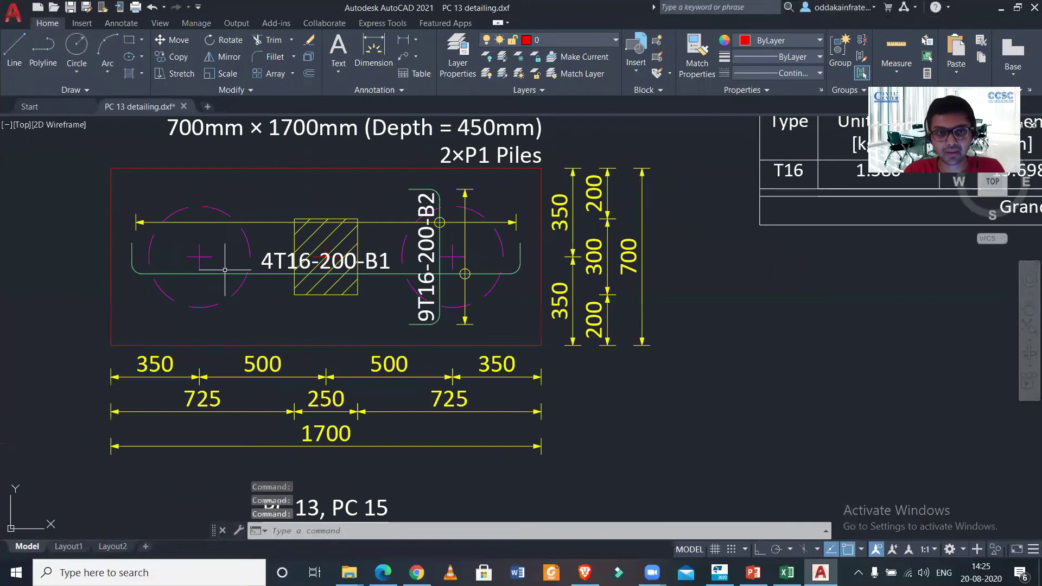
scroll(226, 270, "down", 2)
scroll(225, 269, "down", 2)
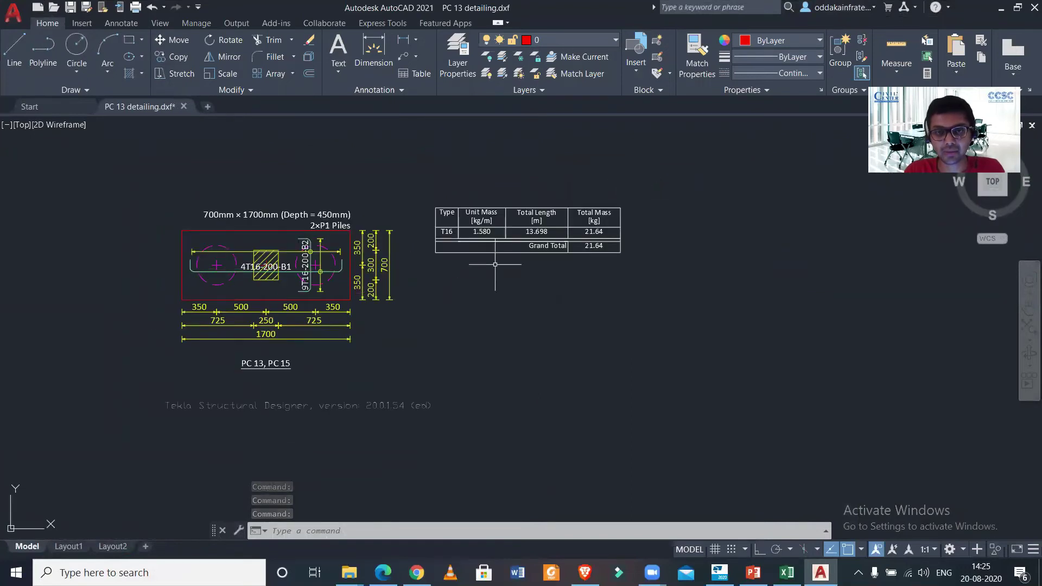
scroll(495, 256, "up", 2)
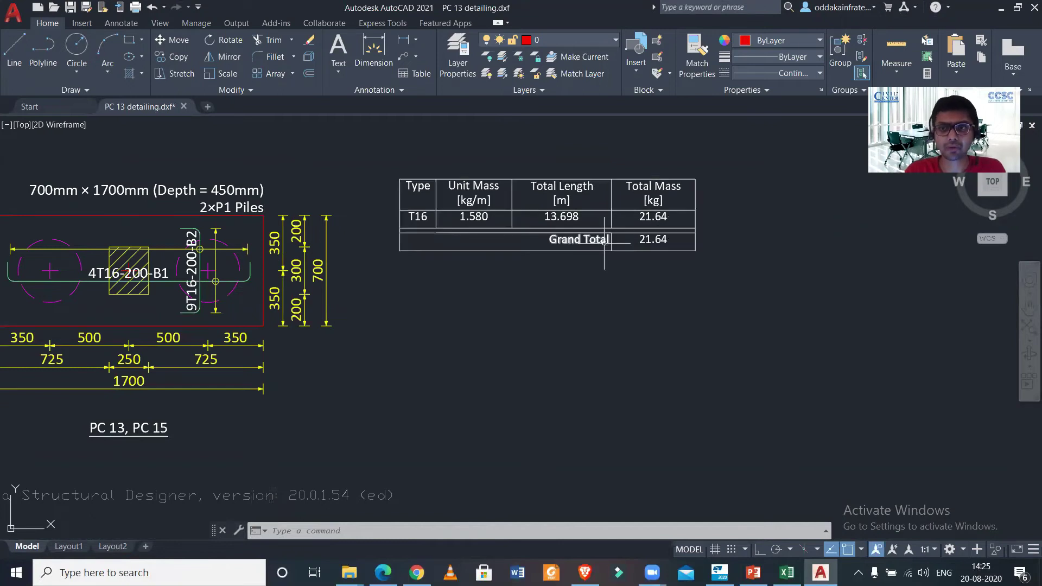
middle_click_drag(233, 285, 512, 296)
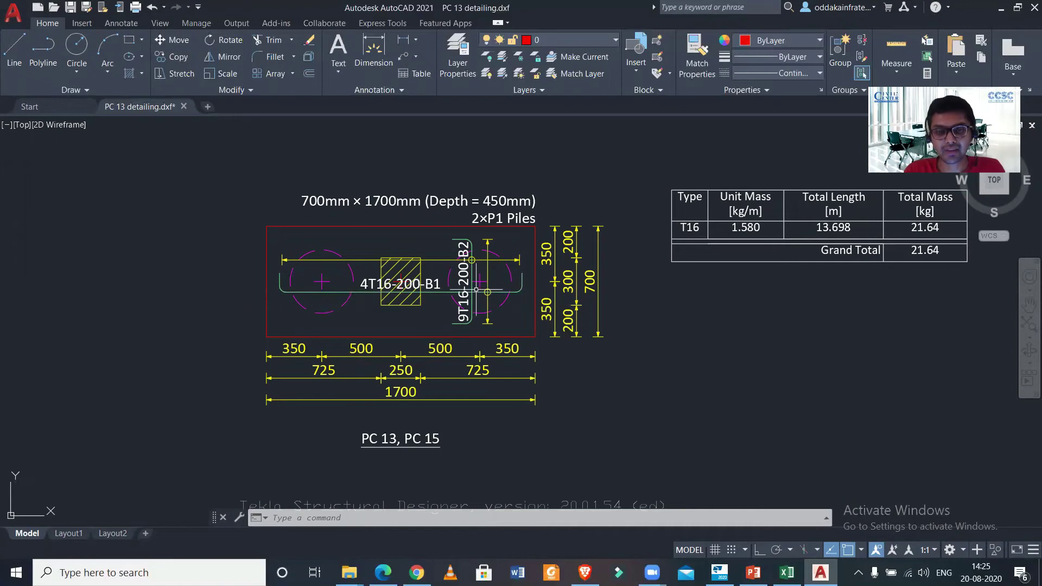
scroll(476, 290, "up", 2)
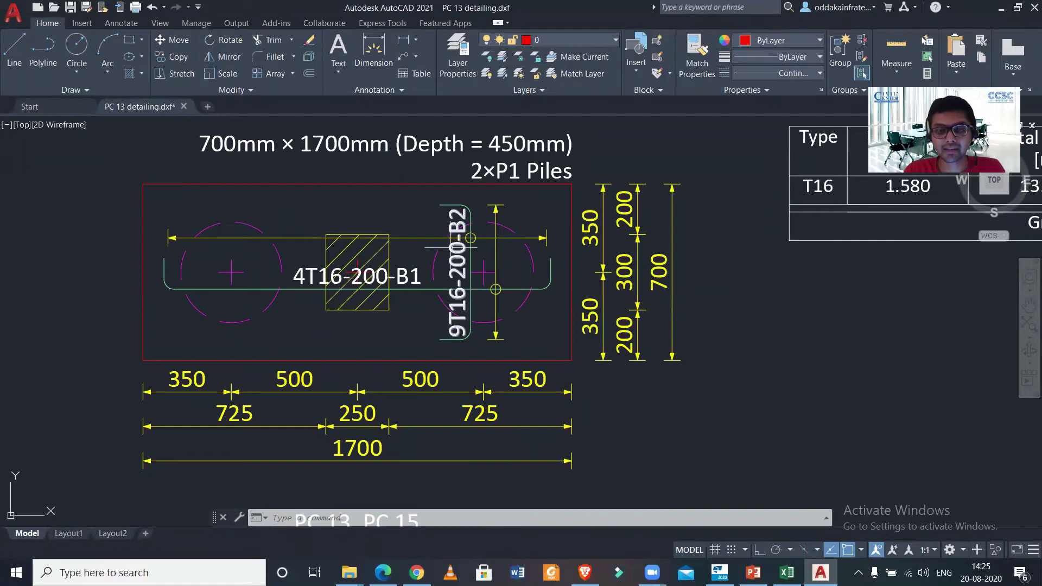
scroll(428, 289, "down", 2)
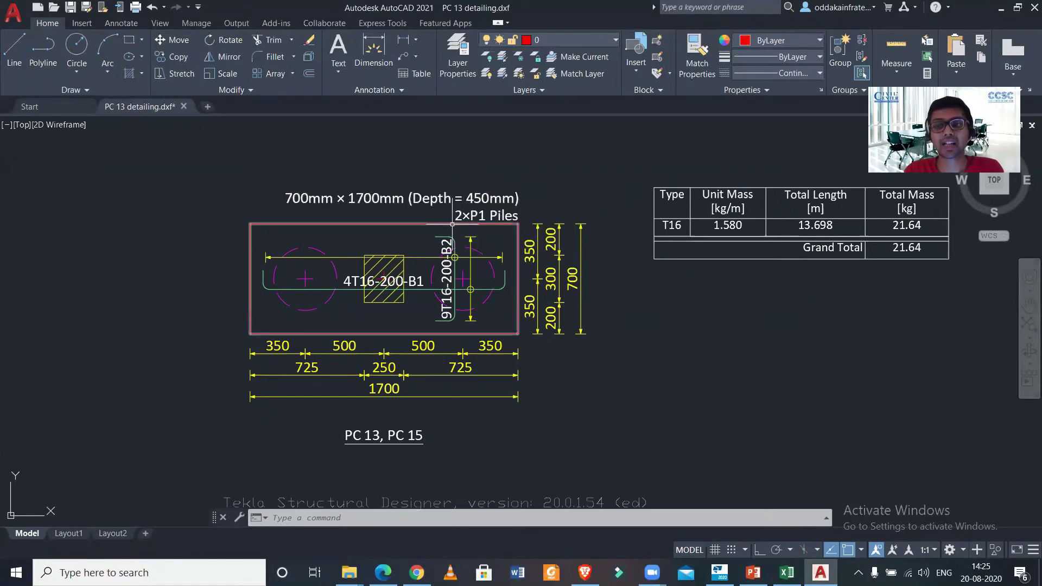
scroll(458, 222, "down", 4)
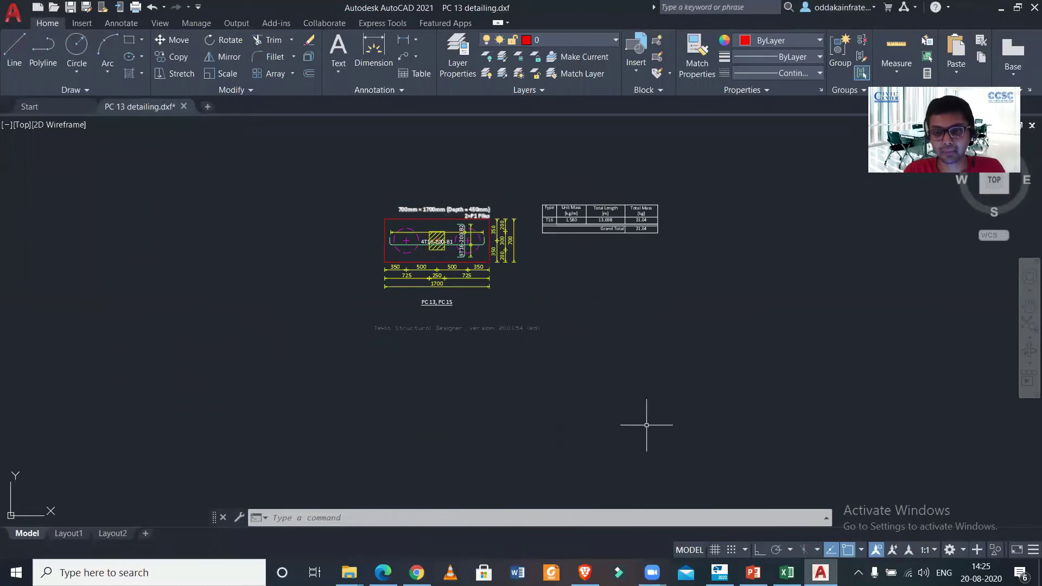
- Back in Tekla, add a new Foundation Layout drawing in Drawing Management
left_click(822, 572)
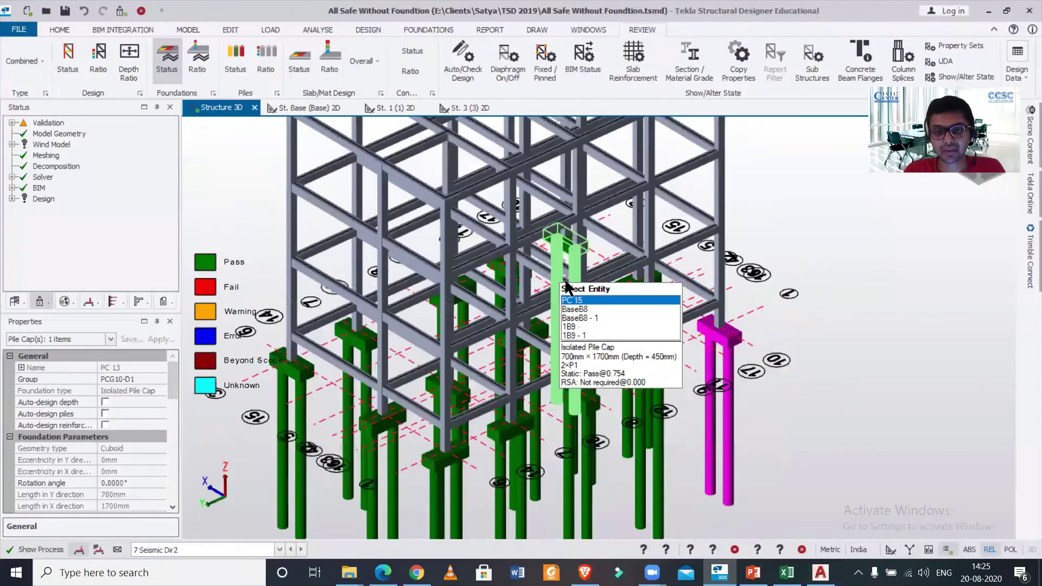
middle_click_drag(716, 359, 746, 339)
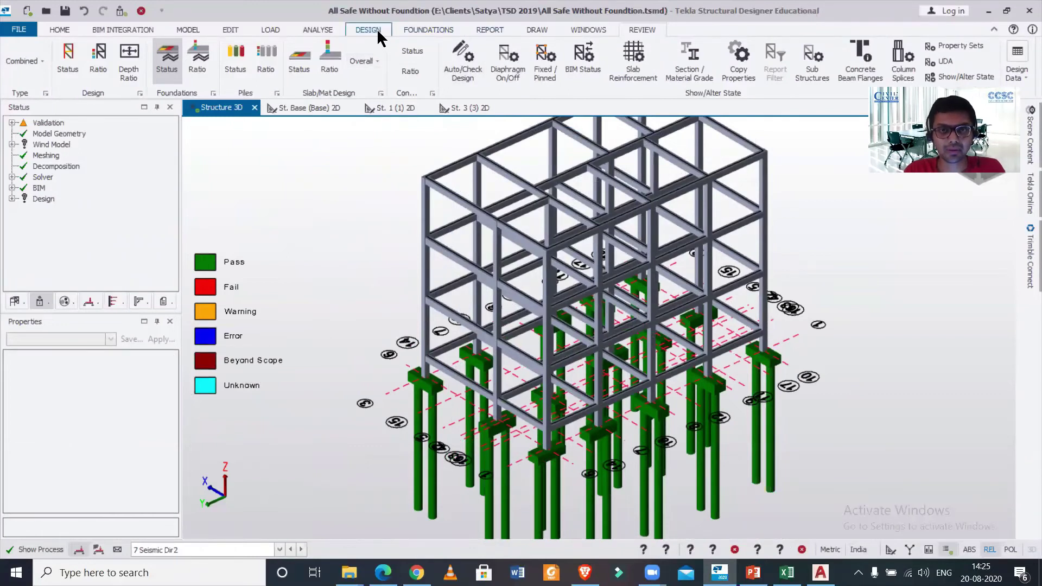
left_click(549, 31)
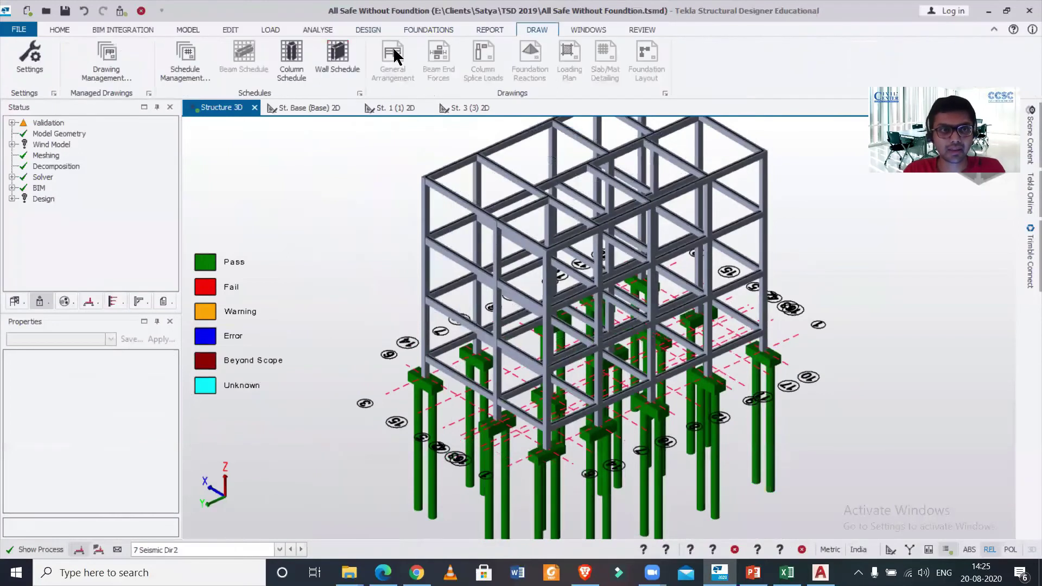
left_click(123, 54)
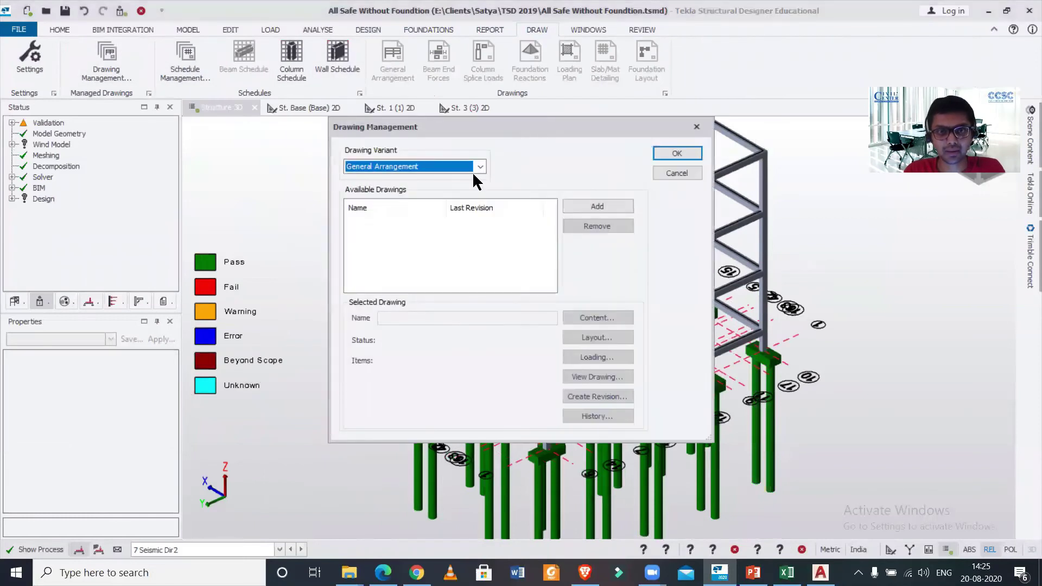
left_click(480, 166)
left_click(443, 310)
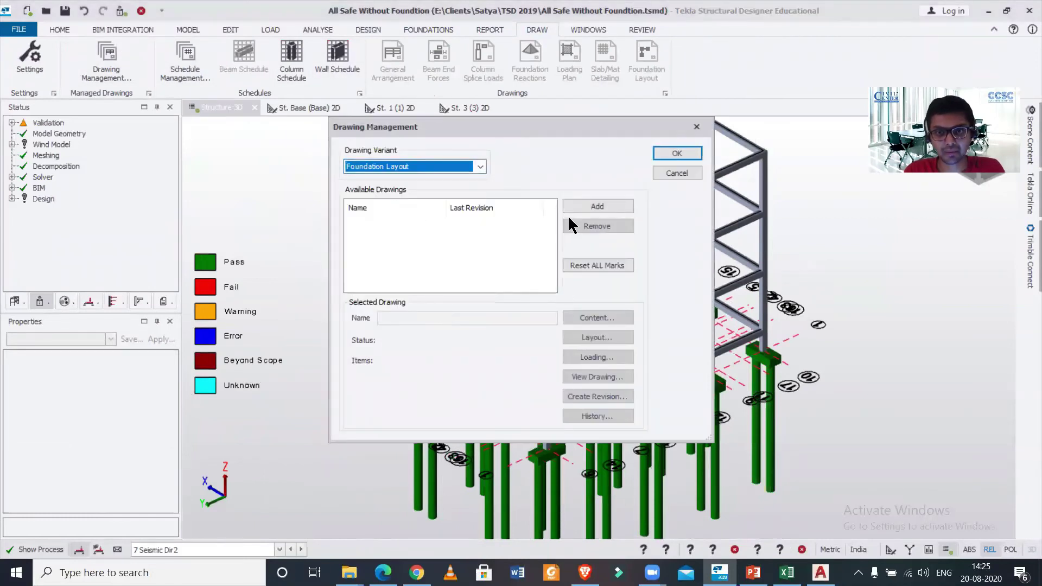
left_click(586, 206)
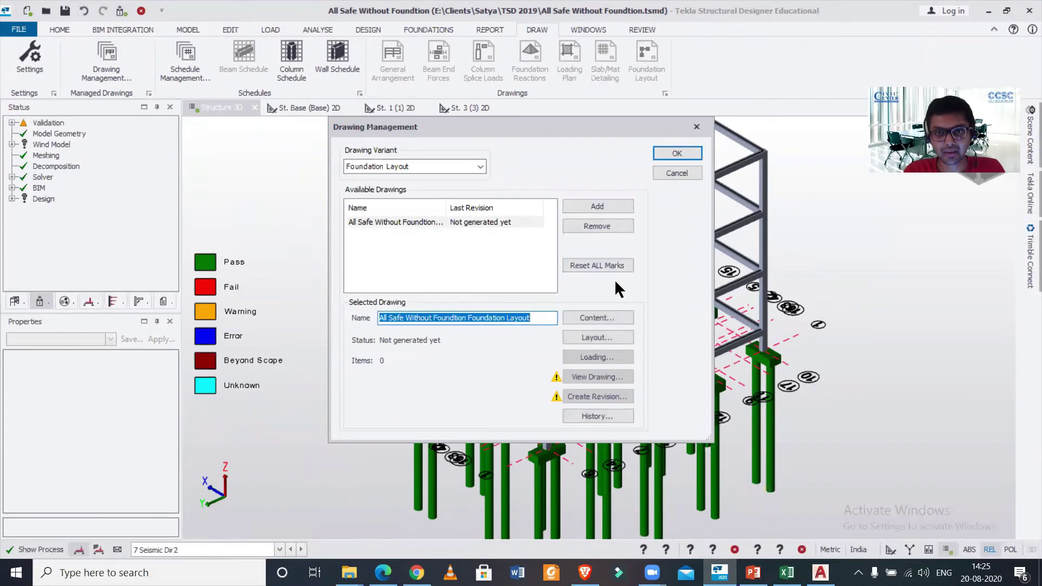
- Include level St. B1 (B1) in the drawing and export it to DXF with default preferences
left_click(602, 319)
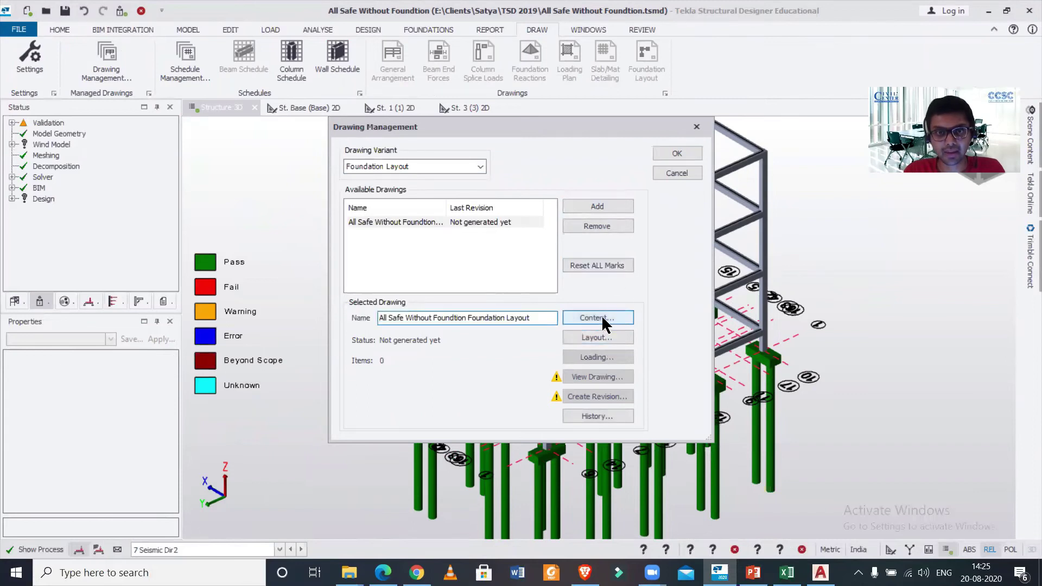
left_click_drag(430, 229, 592, 261)
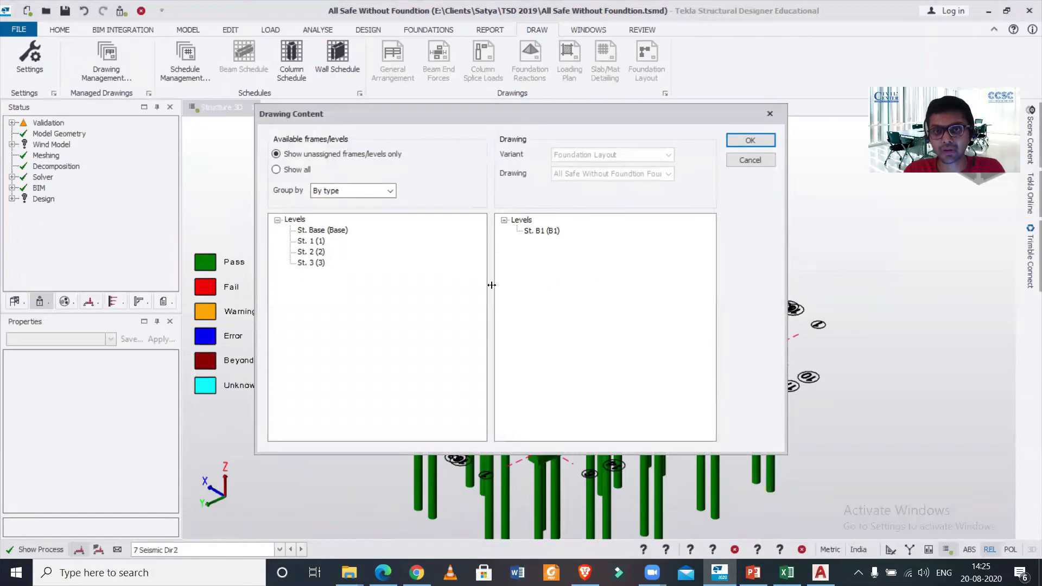
left_click(757, 139)
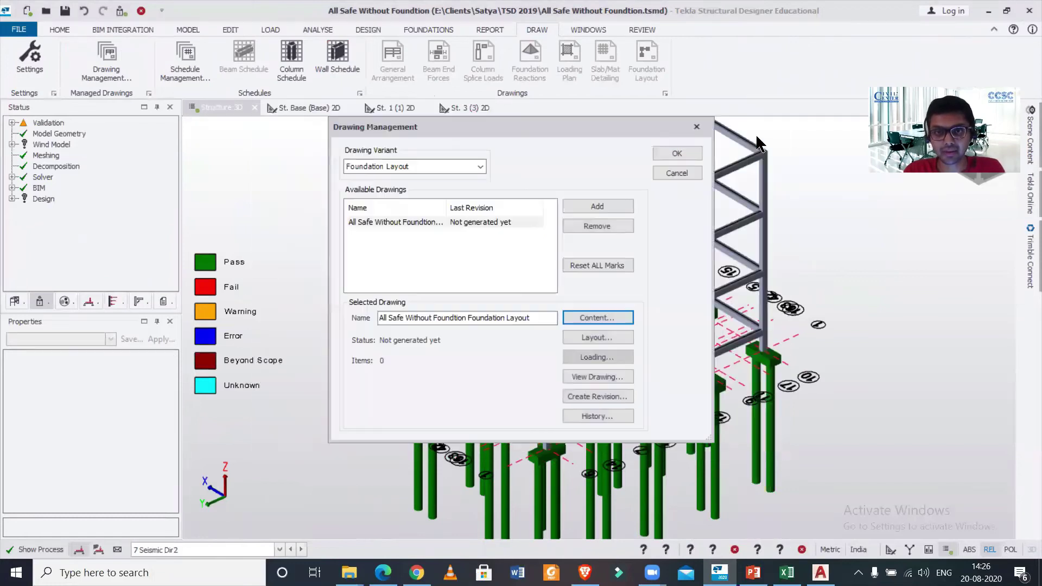
left_click(602, 377)
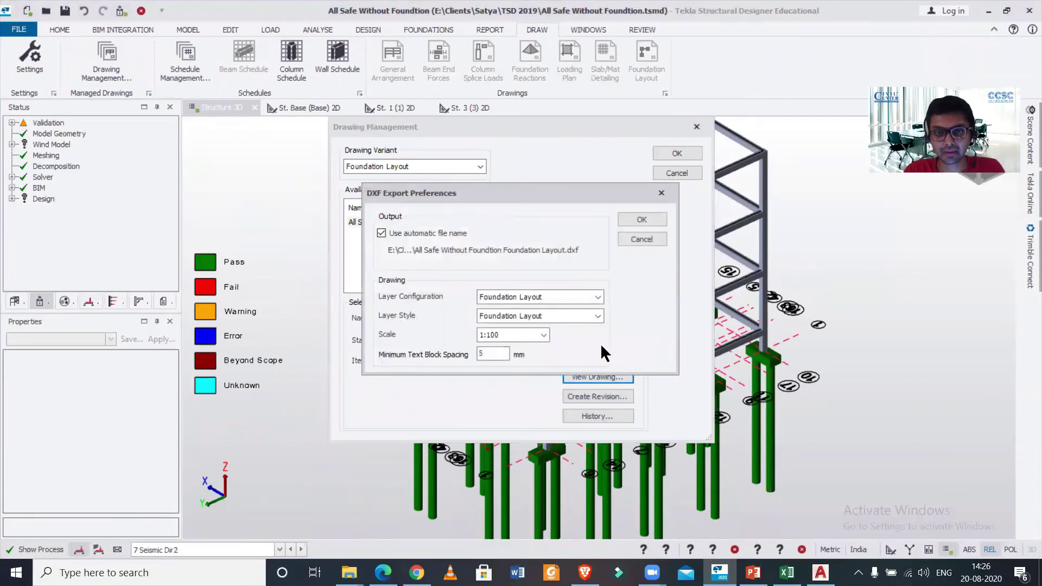
left_click(634, 216)
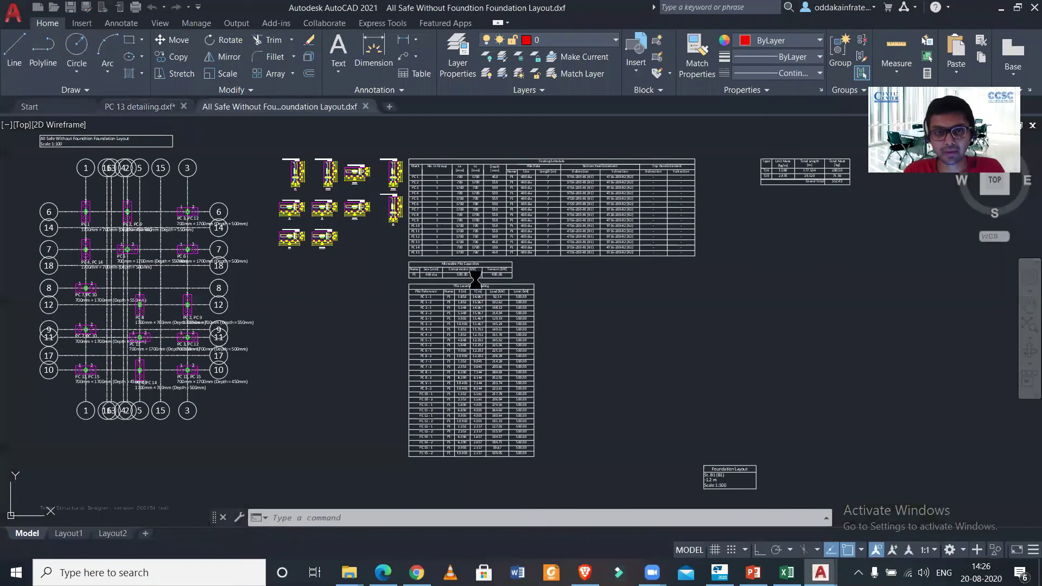
- Zoom into the PC 5 and PC 6 pile cap details of the foundation layout
scroll(353, 267, "up", 6)
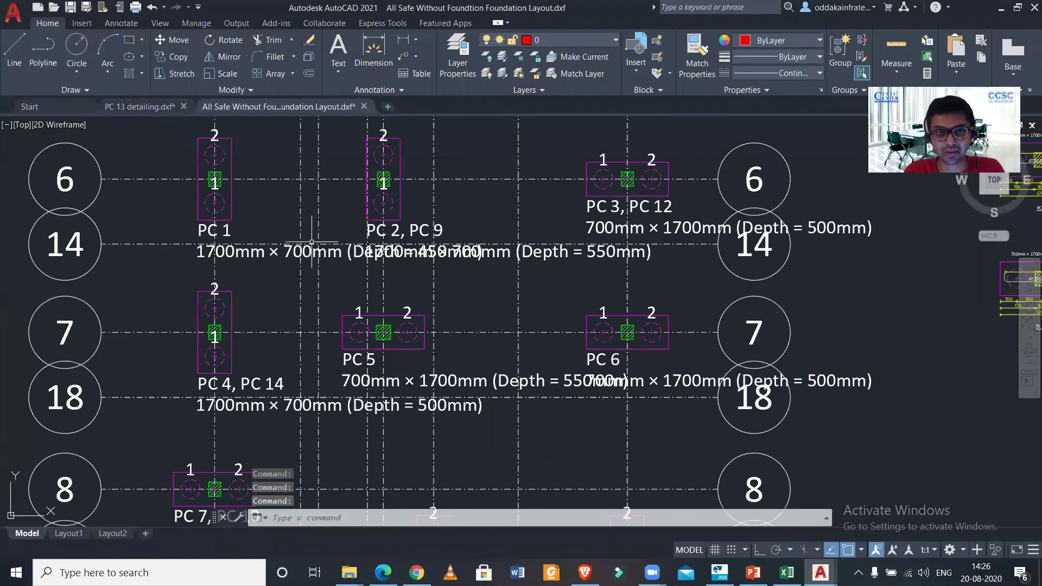
scroll(353, 267, "down", 2)
scroll(546, 274, "down", 1)
scroll(713, 242, "up", 1)
scroll(714, 242, "up", 3)
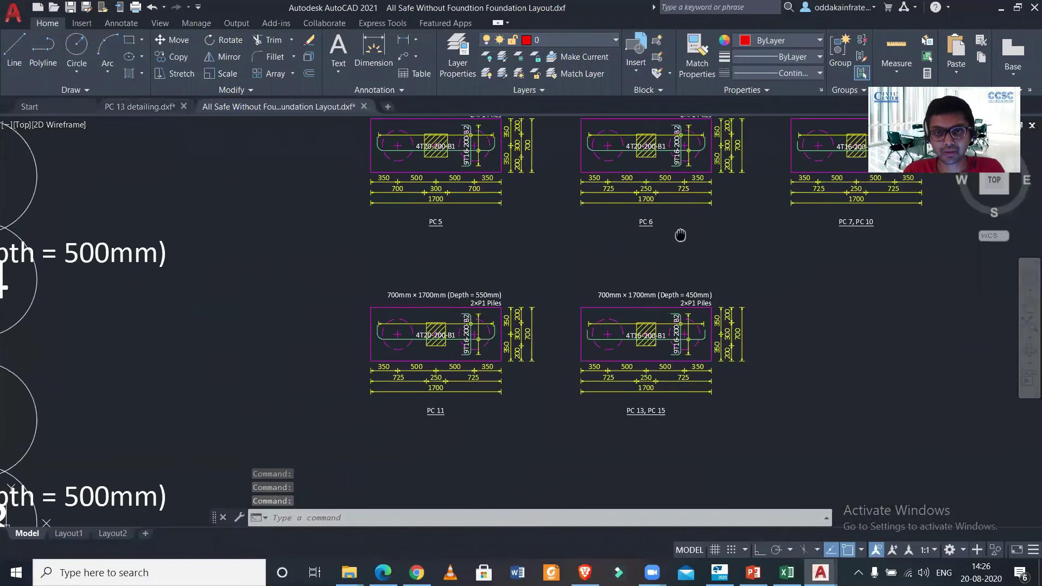
scroll(321, 266, "up", 4)
scroll(549, 301, "down", 8)
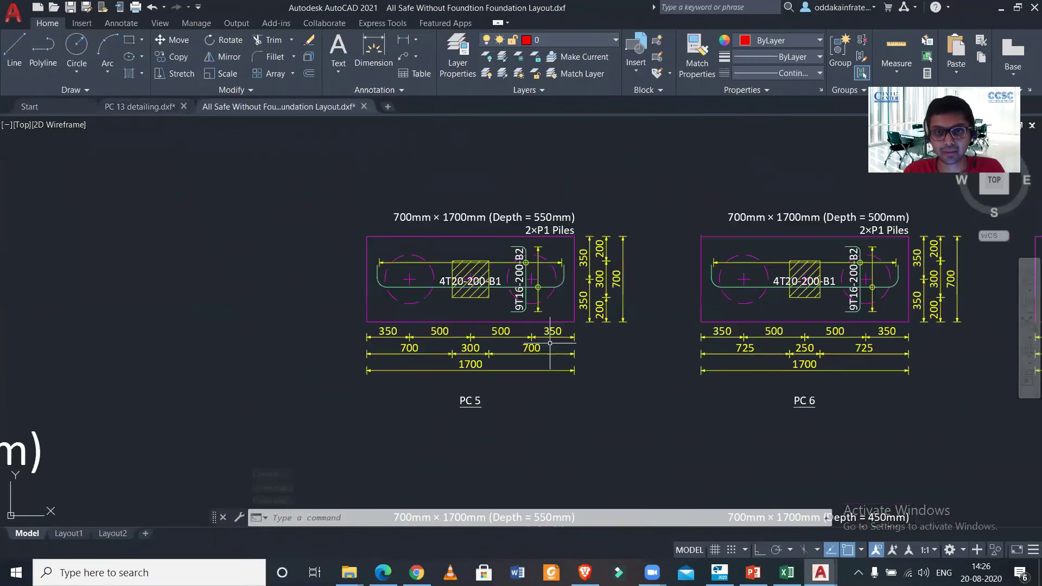
- Pan to the Footing Schedule listing PC 1 to PC 15 on P1 400 dia, 7 m piles
middle_click_drag(650, 353, 322, 328)
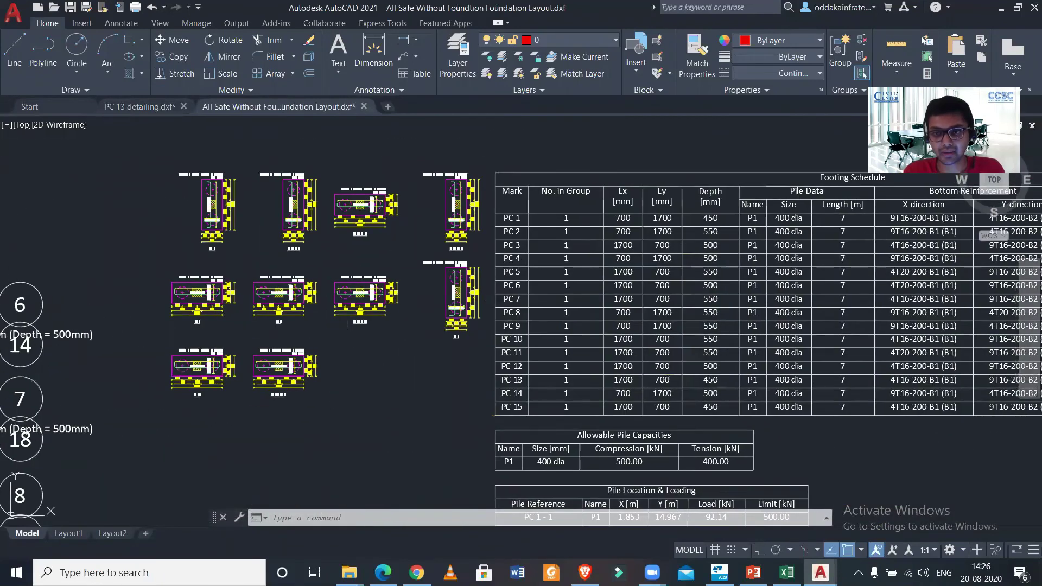
middle_click_drag(781, 326, 510, 321)
middle_click_drag(693, 356, 713, 320)
scroll(713, 320, "down", 5)
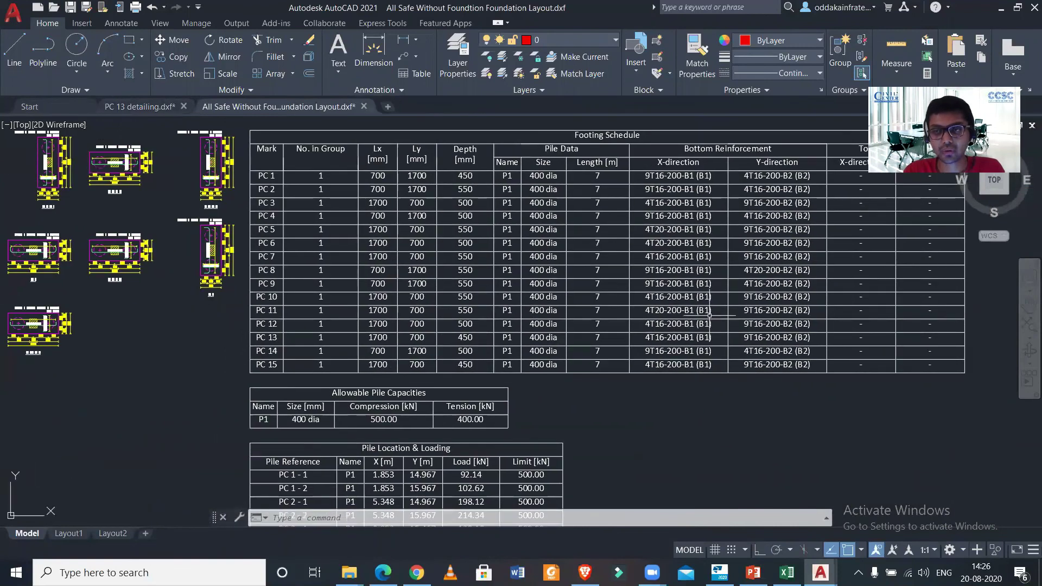